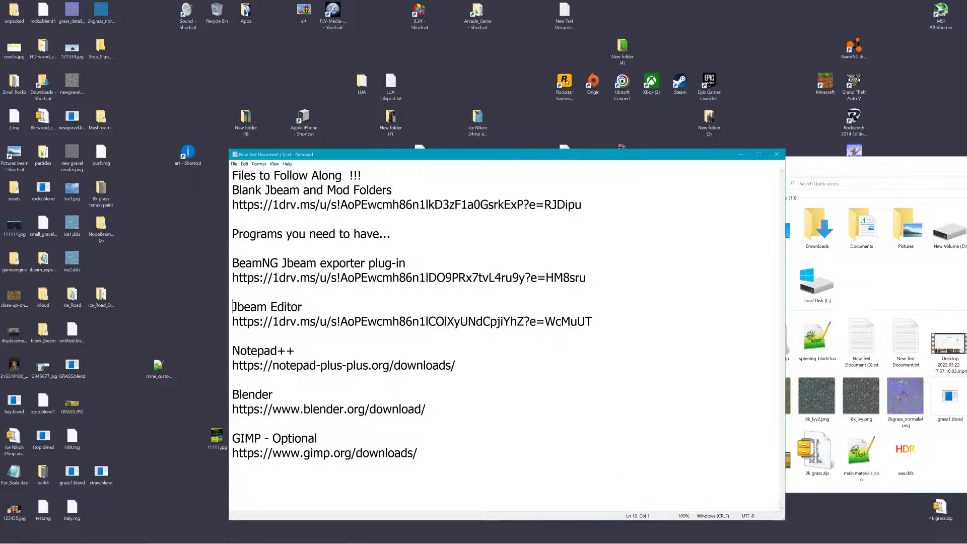
# Read through the notes listing the follow-along files and the download links for the required programs, closing the document when done.
pyautogui.moveTo(232, 307); pyautogui.dragTo(305, 307)
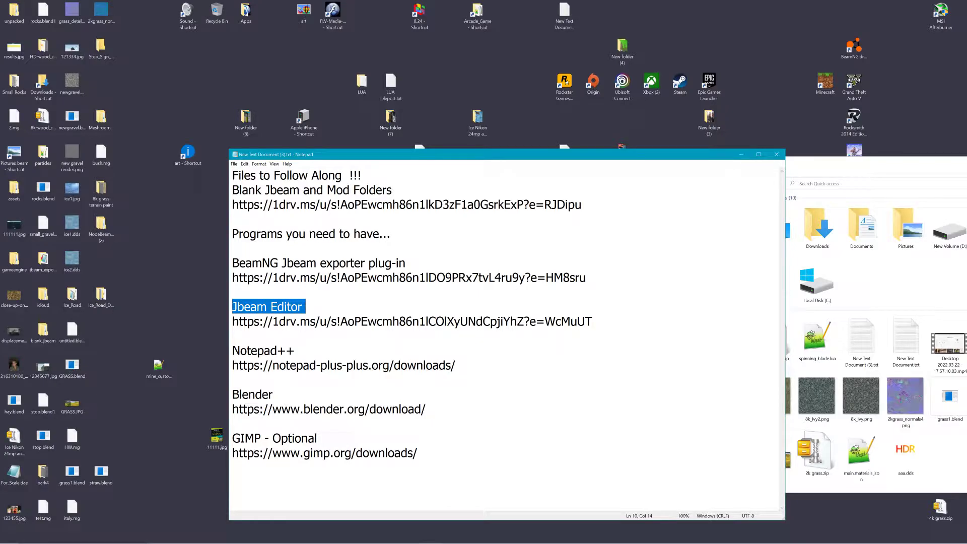
pyautogui.moveTo(233, 263); pyautogui.dragTo(405, 263)
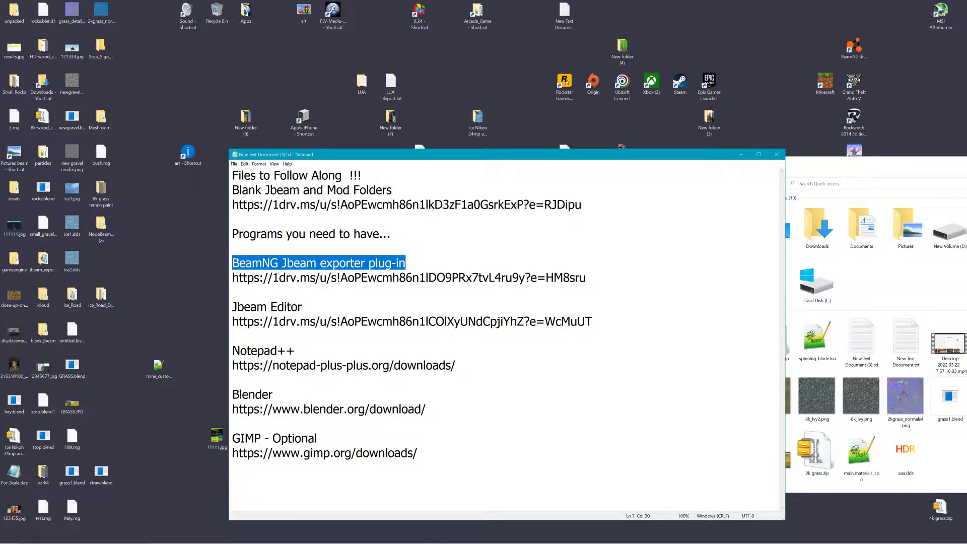
pyautogui.moveTo(232, 278); pyautogui.dragTo(587, 277)
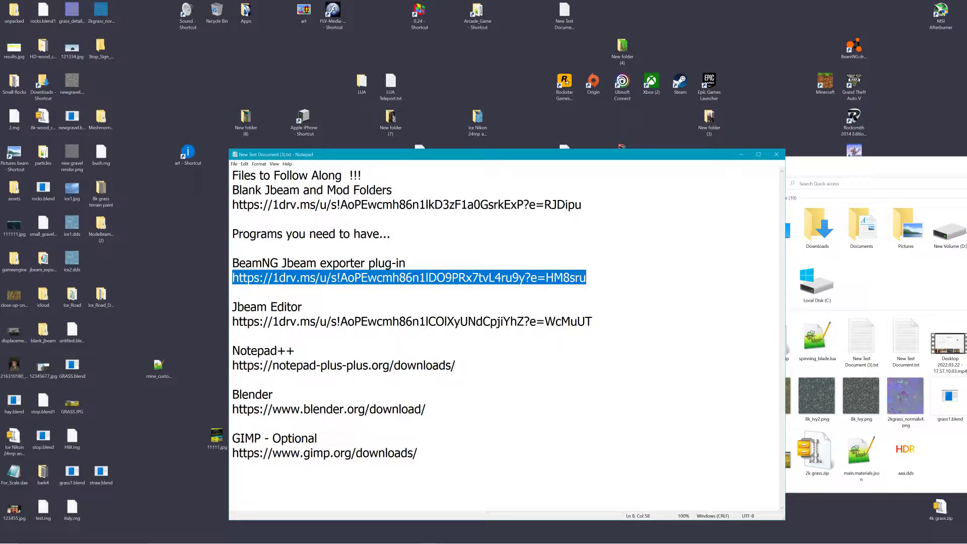
pyautogui.moveTo(232, 322); pyautogui.dragTo(593, 322)
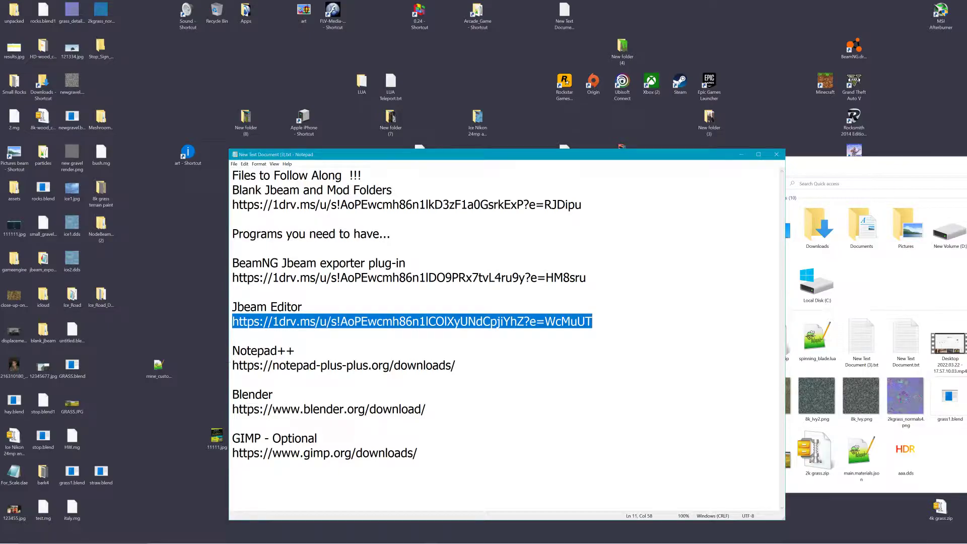
pyautogui.moveTo(231, 365); pyautogui.dragTo(455, 366)
pyautogui.moveTo(426, 409); pyautogui.dragTo(232, 409)
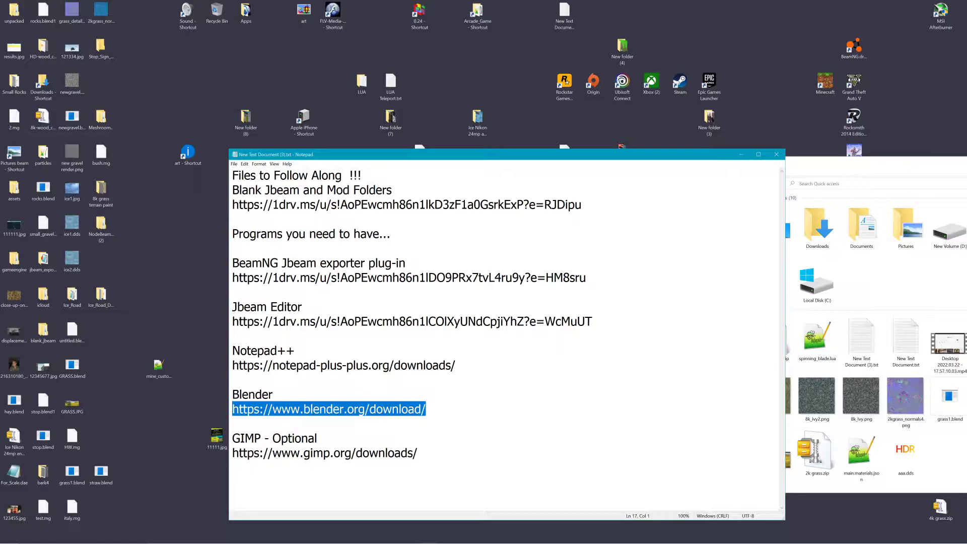
pyautogui.moveTo(233, 175); pyautogui.dragTo(418, 453)
pyautogui.click(418, 453)
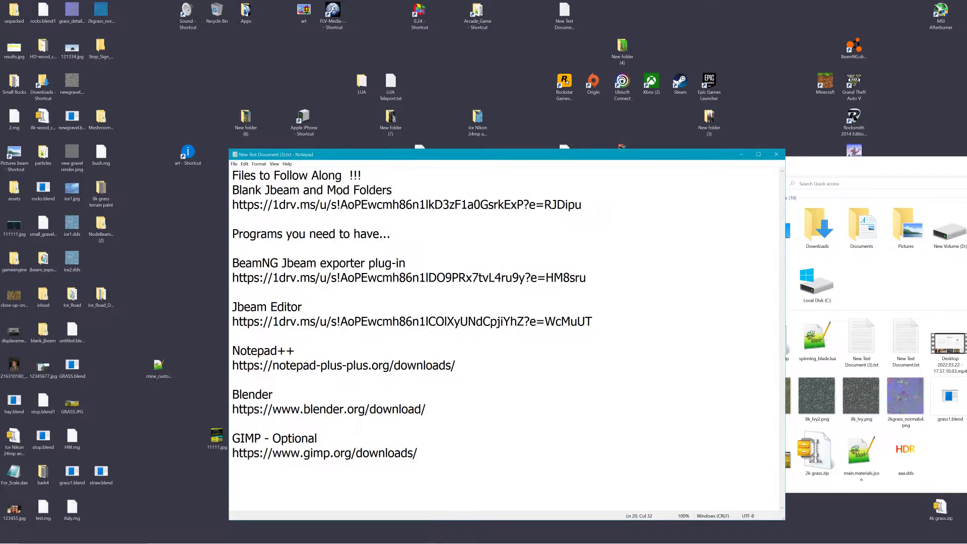
pyautogui.moveTo(232, 204); pyautogui.dragTo(584, 217)
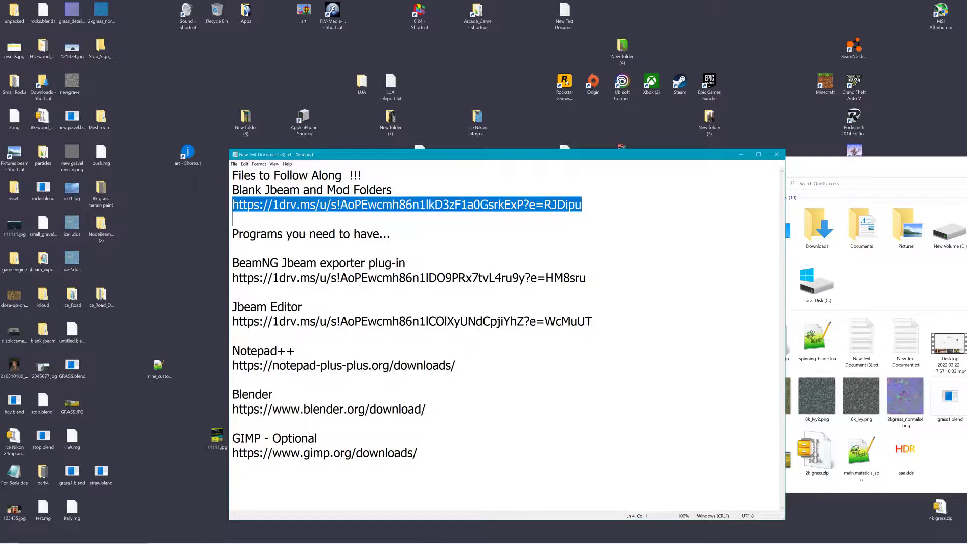
pyautogui.moveTo(265, 190); pyautogui.dragTo(299, 190)
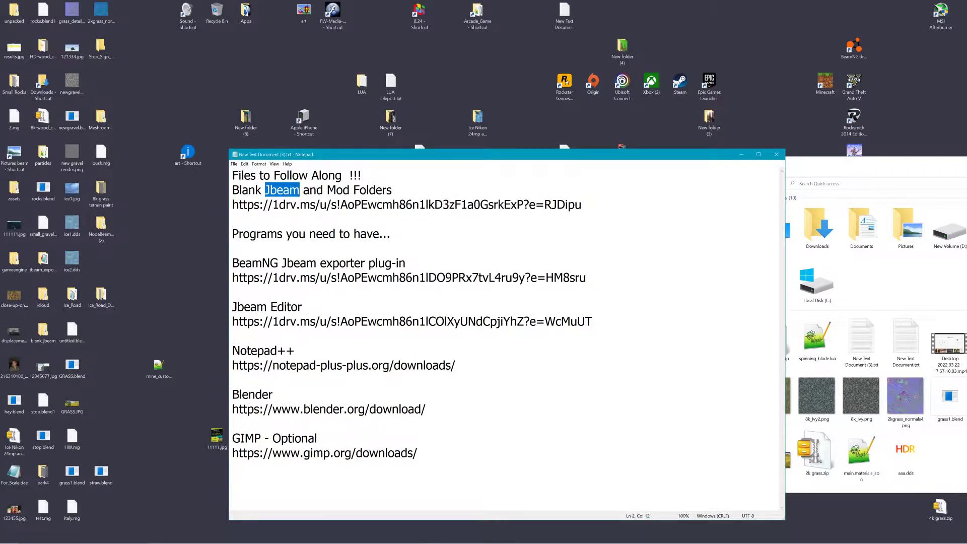
pyautogui.moveTo(327, 190); pyautogui.dragTo(392, 189)
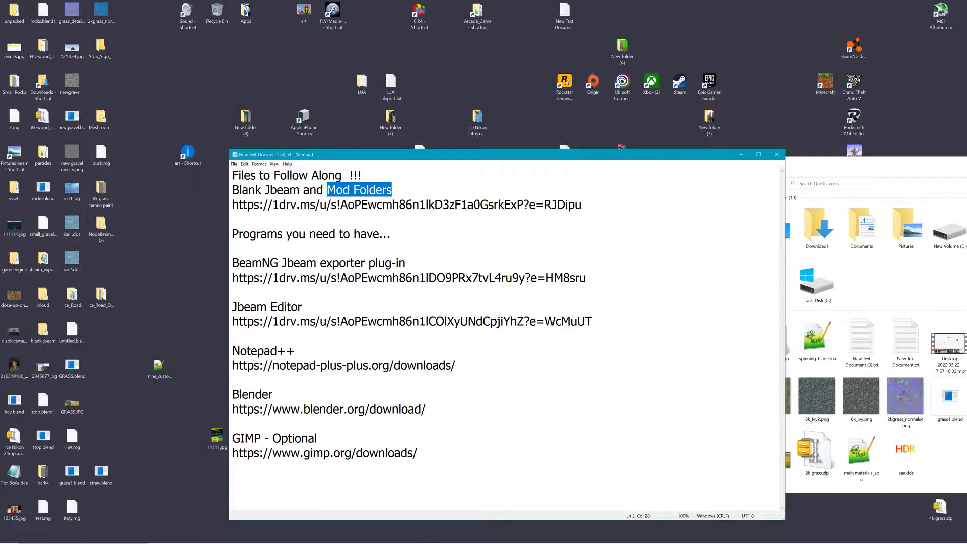
pyautogui.click(777, 155)
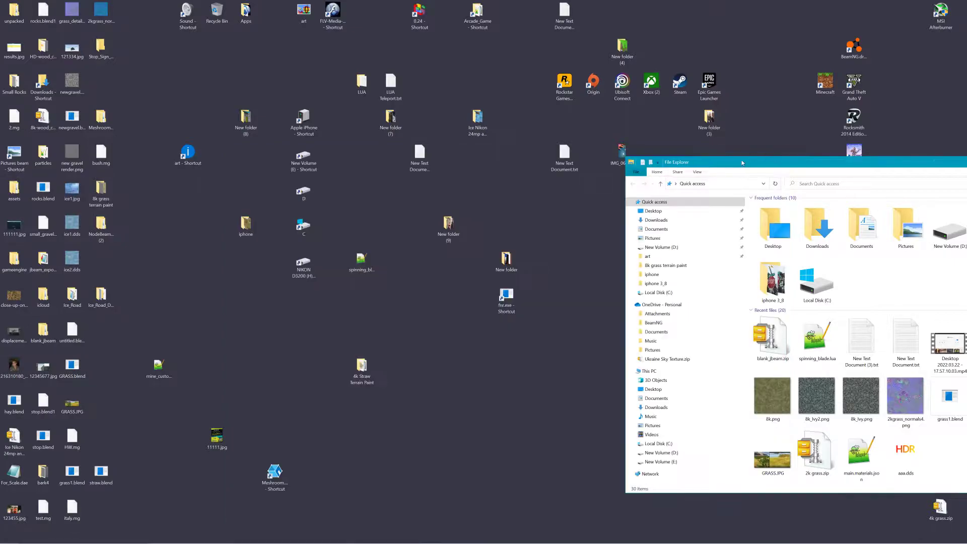
# Run the blender-3.1.0-windows-x64.msi installer from the Downloads folder and accept its licence agreement.
pyautogui.click(658, 213)
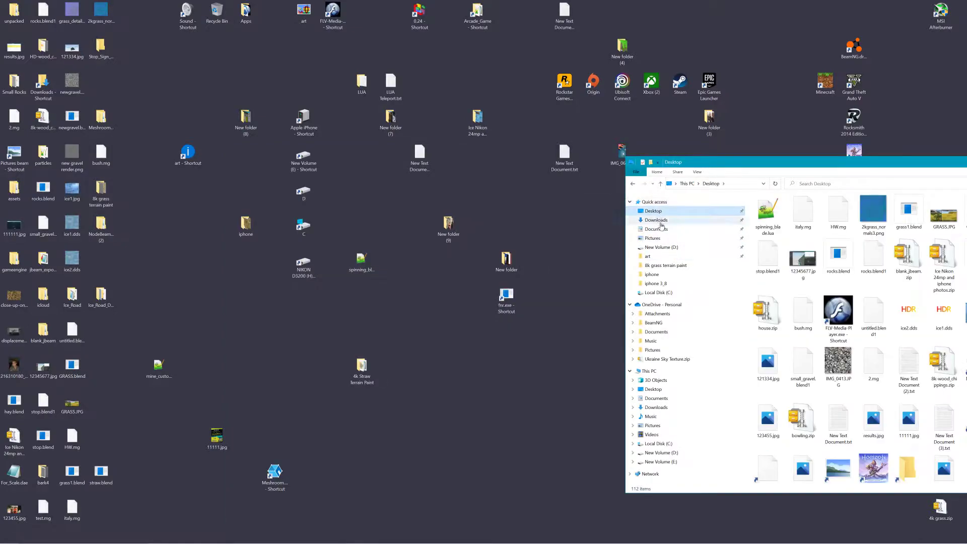
pyautogui.click(657, 229)
pyautogui.click(657, 220)
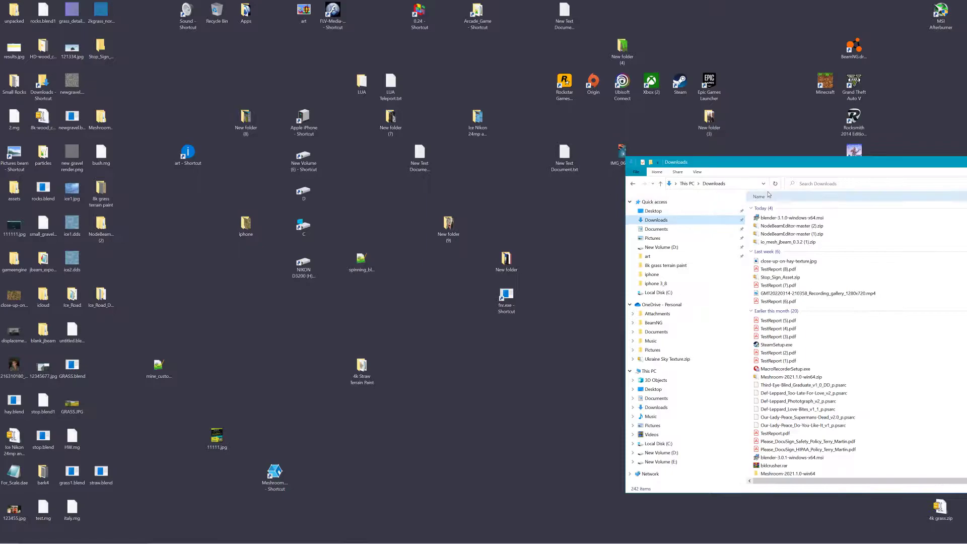
pyautogui.doubleClick(776, 219)
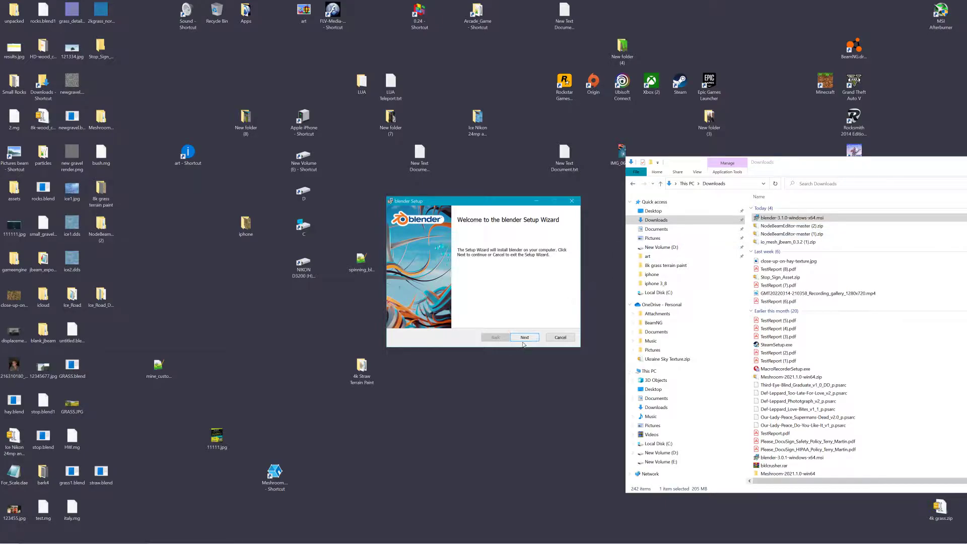
pyautogui.click(518, 341)
pyautogui.click(450, 321)
pyautogui.click(526, 338)
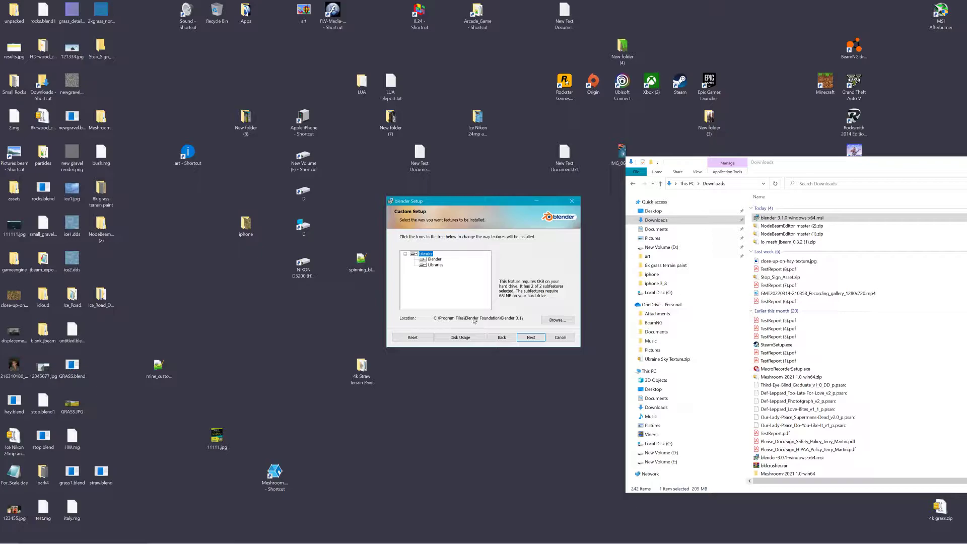
# Change the install location to E:\Program Files\Blender Foundation\Blender 3.1\ and start the Blender installation.
pyautogui.click(558, 322)
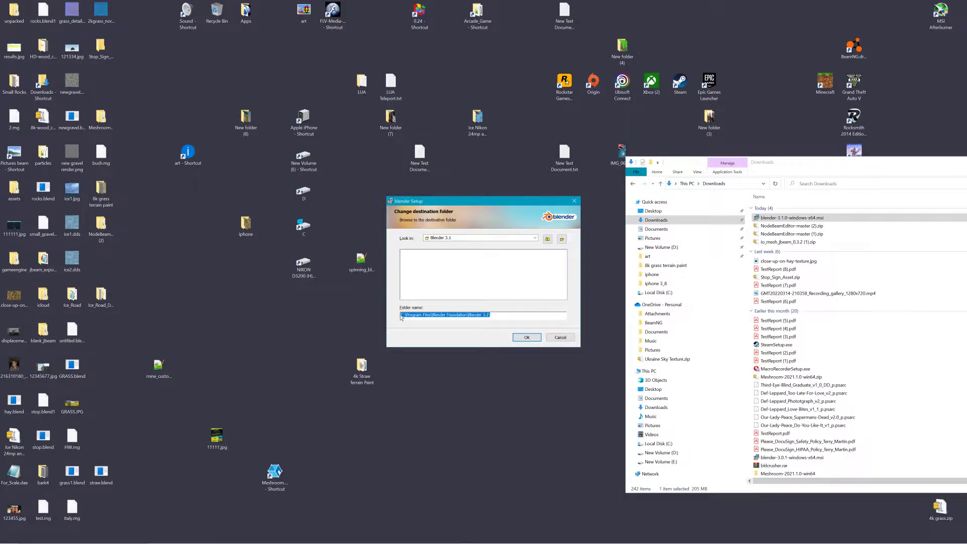
pyautogui.click(402, 316)
pyautogui.press('BackSpace')
pyautogui.write('e')
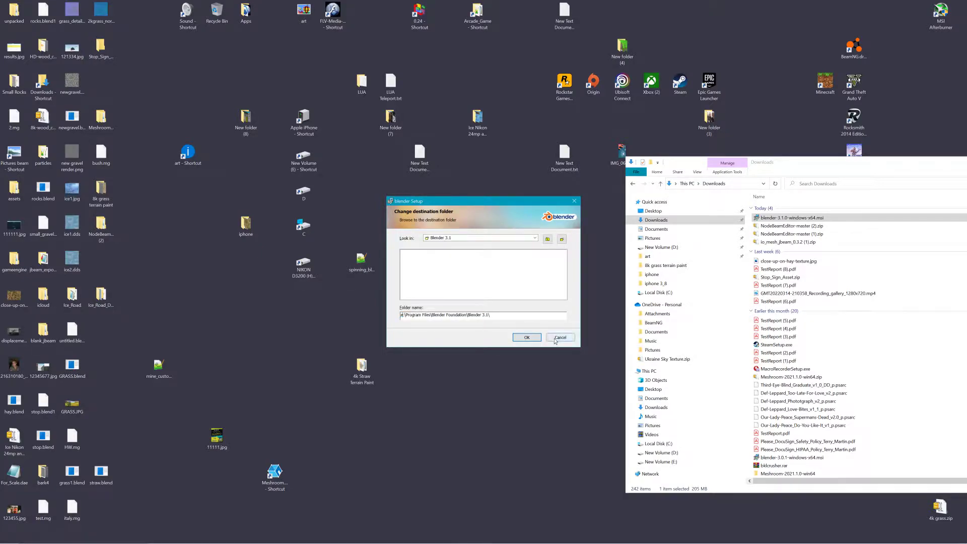
pyautogui.click(527, 338)
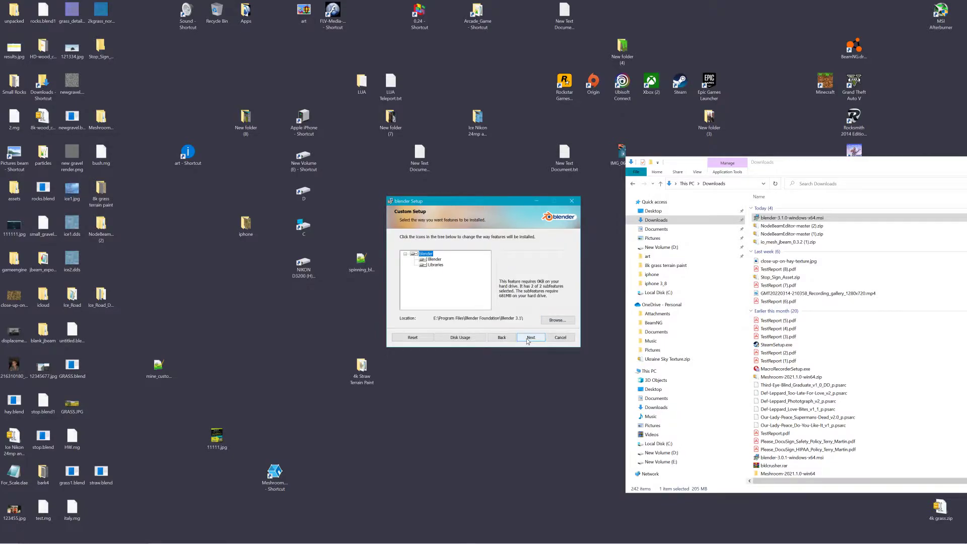
pyautogui.click(529, 337)
pyautogui.click(527, 338)
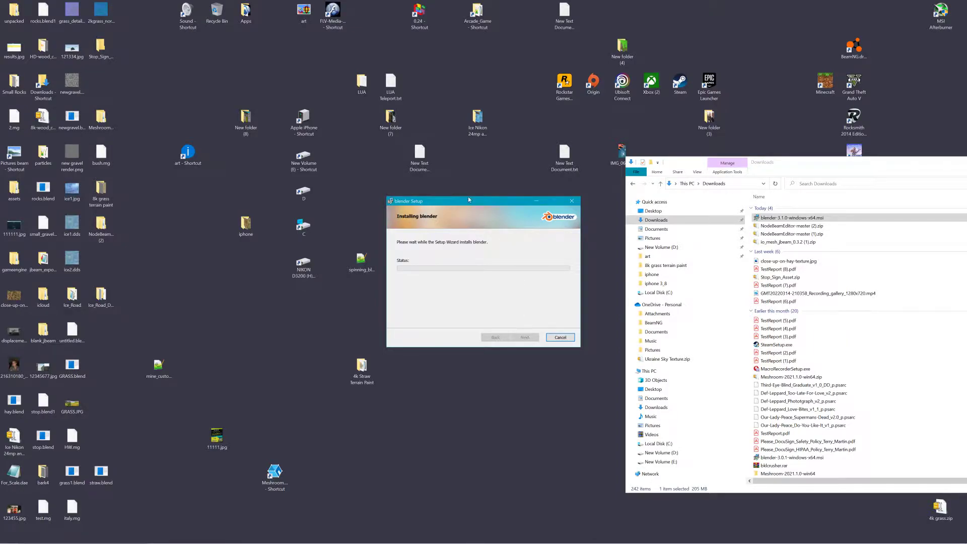
# Move the installer window aside and reopen the desktop text file that lists the program download links.
pyautogui.moveTo(468, 201); pyautogui.dragTo(485, 331)
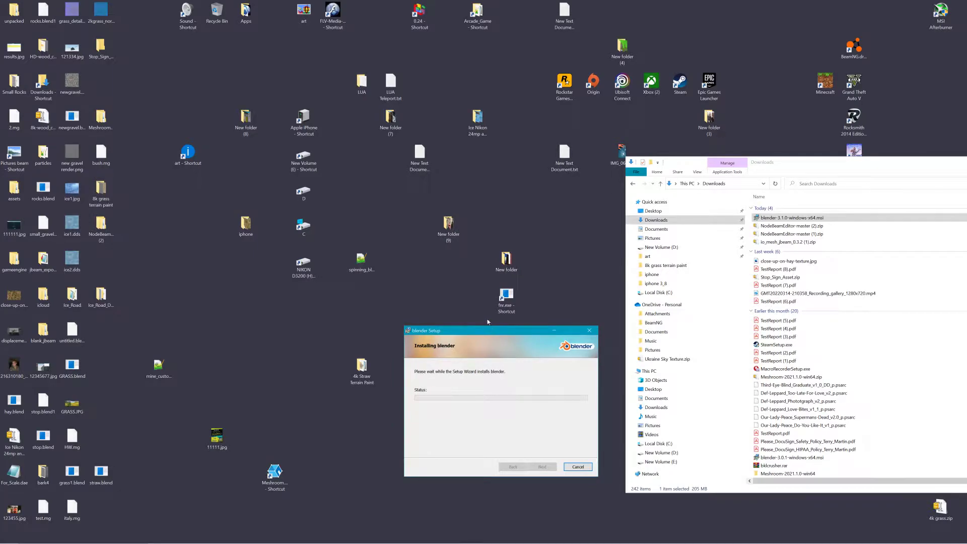
pyautogui.doubleClick(559, 159)
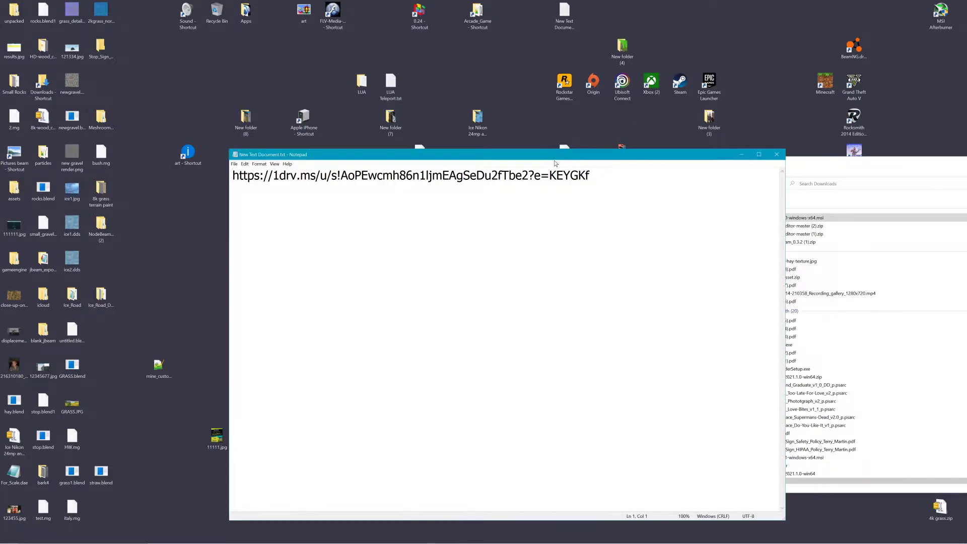
pyautogui.click(777, 154)
pyautogui.doubleClick(567, 16)
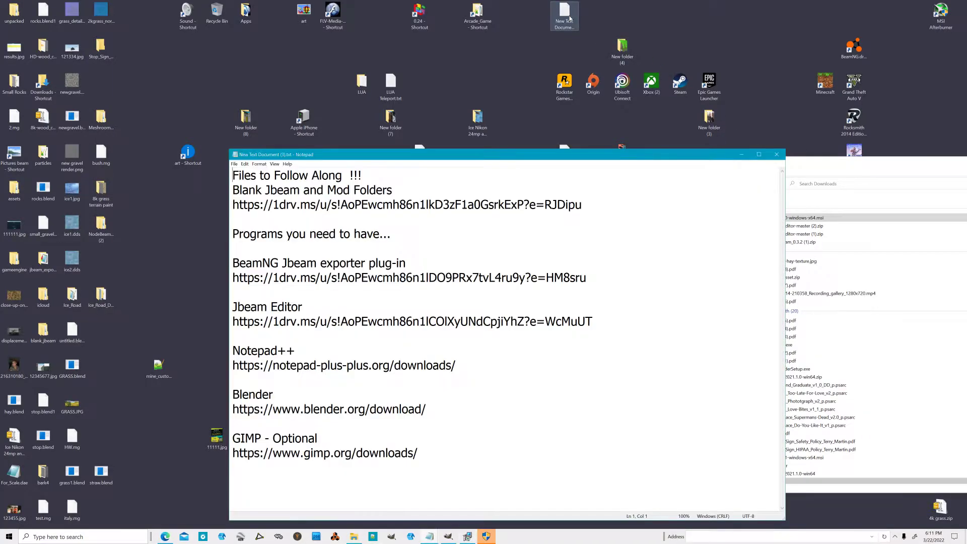
# Copy the BeamNG Jbeam exporter plug-in link from the notes and open it in the Edge browser.
pyautogui.moveTo(232, 277); pyautogui.dragTo(587, 291)
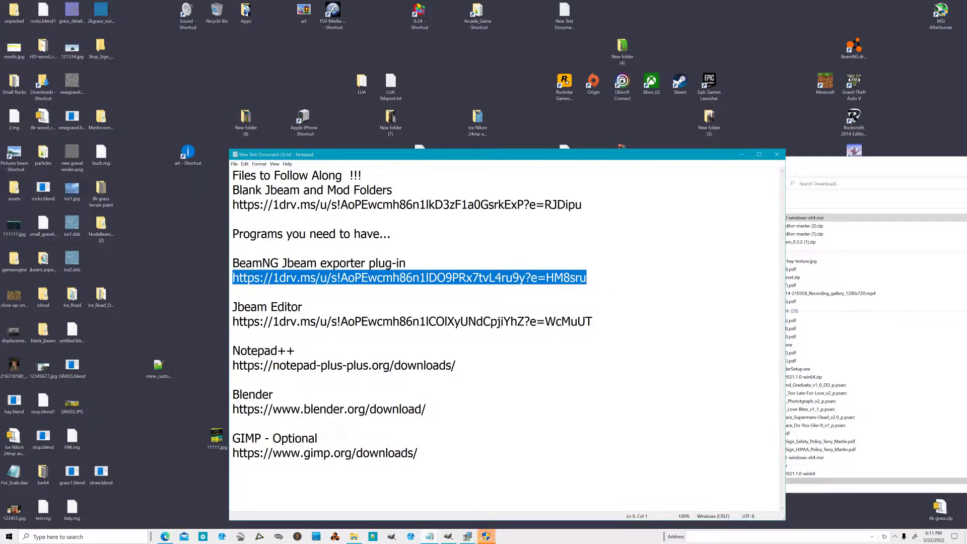
pyautogui.rightClick(395, 279)
pyautogui.click(413, 299)
pyautogui.hotkey('alt', 'Tab')
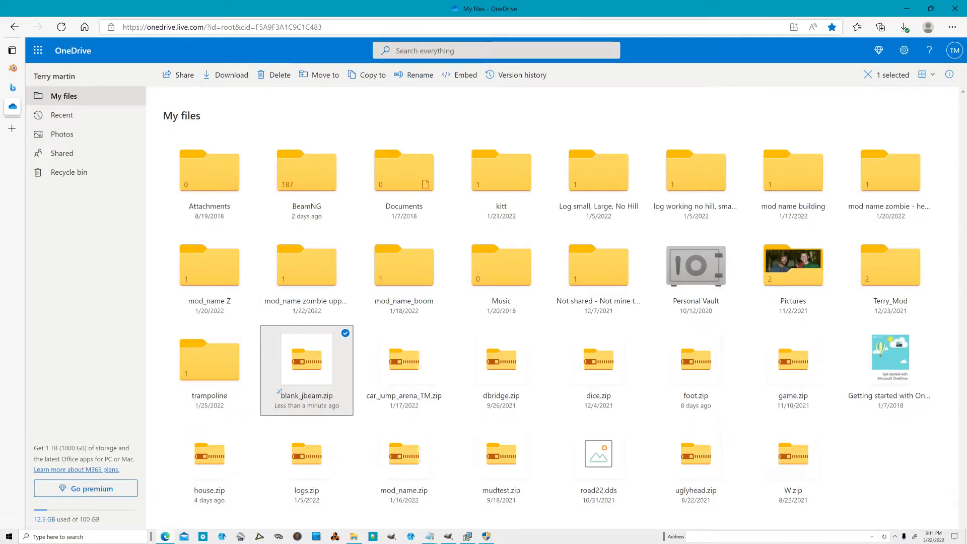
pyautogui.click(378, 27)
pyautogui.hotkey('ctrl', 'v')
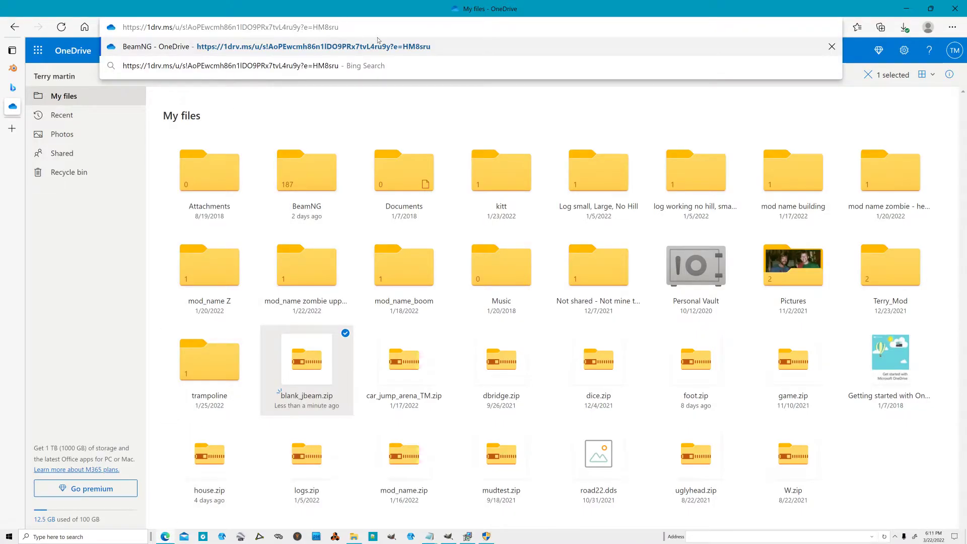
pyautogui.press('Return')
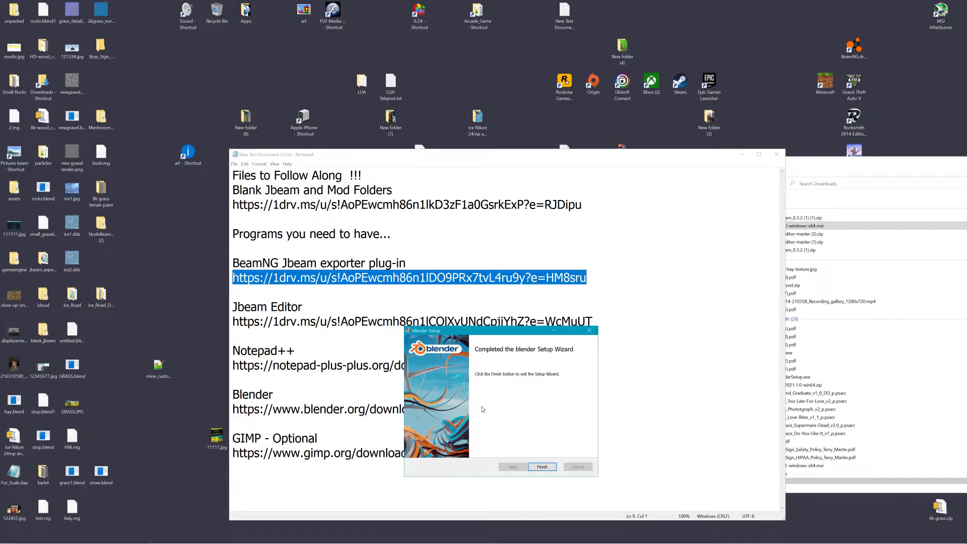
# Close the finished Blender setup, pin the new Blender shortcut to the taskbar and launch it.
pyautogui.click(542, 466)
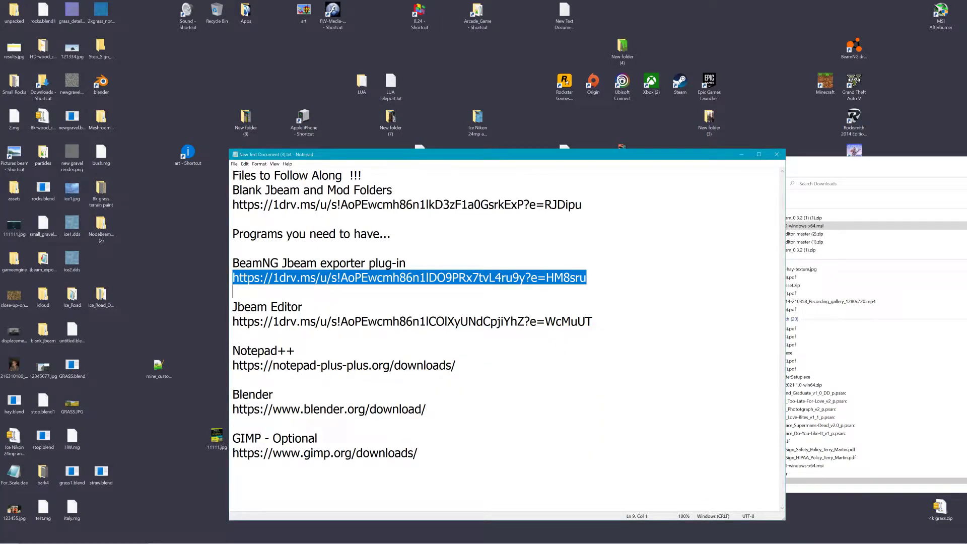
pyautogui.moveTo(417, 155); pyautogui.dragTo(360, 148)
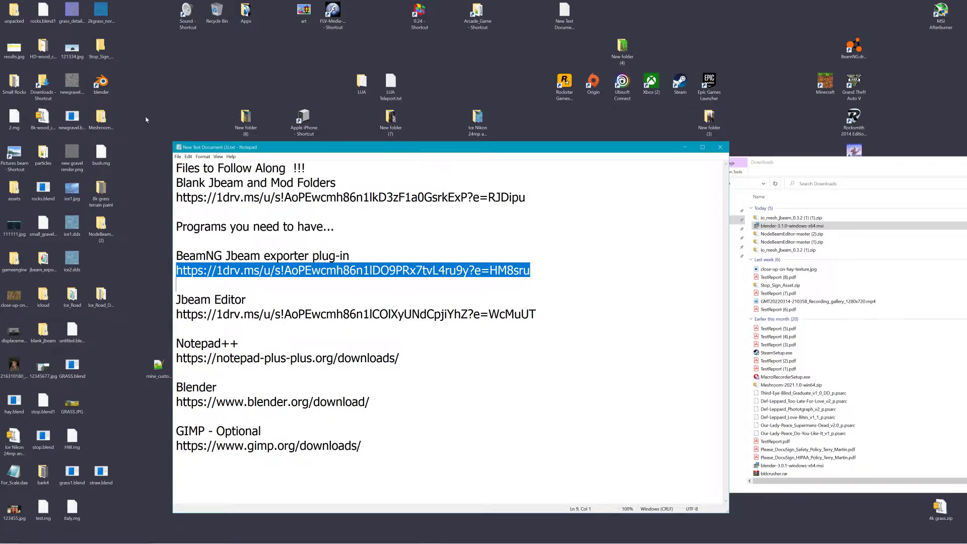
pyautogui.moveTo(105, 88); pyautogui.dragTo(478, 537)
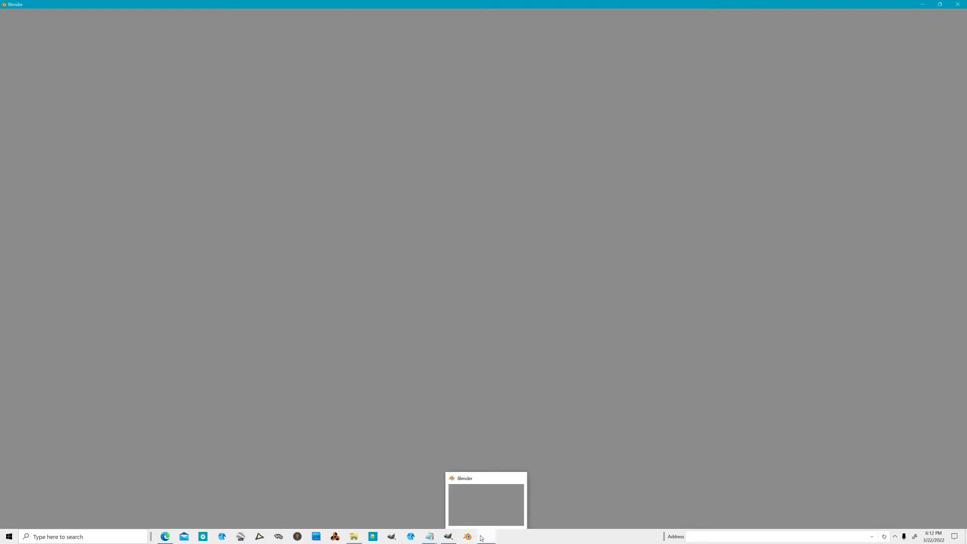
pyautogui.click(486, 478)
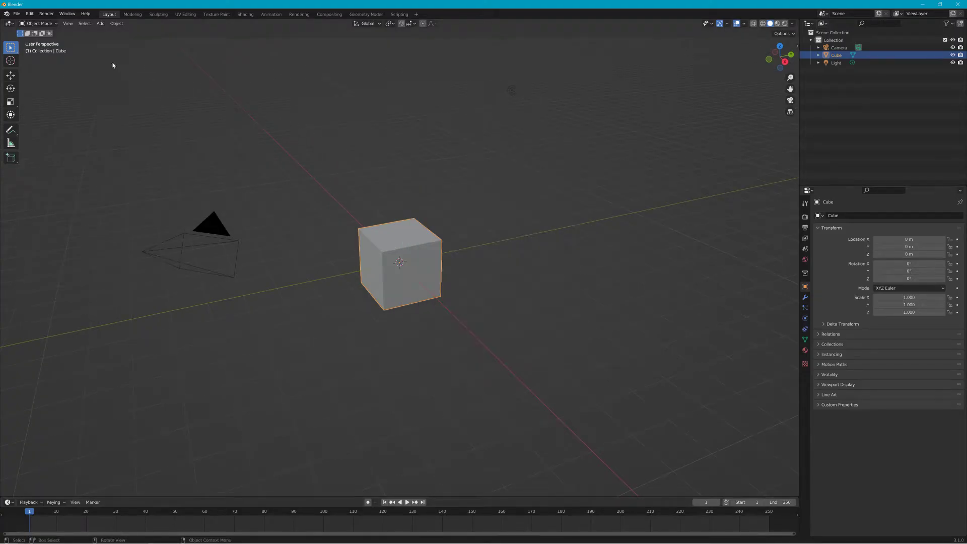
# Install the JBeam exporter add-on from io_mesh_jbeam_0.3.2.zip in the Downloads folder through Blender's add-on preferences.
pyautogui.click(29, 13)
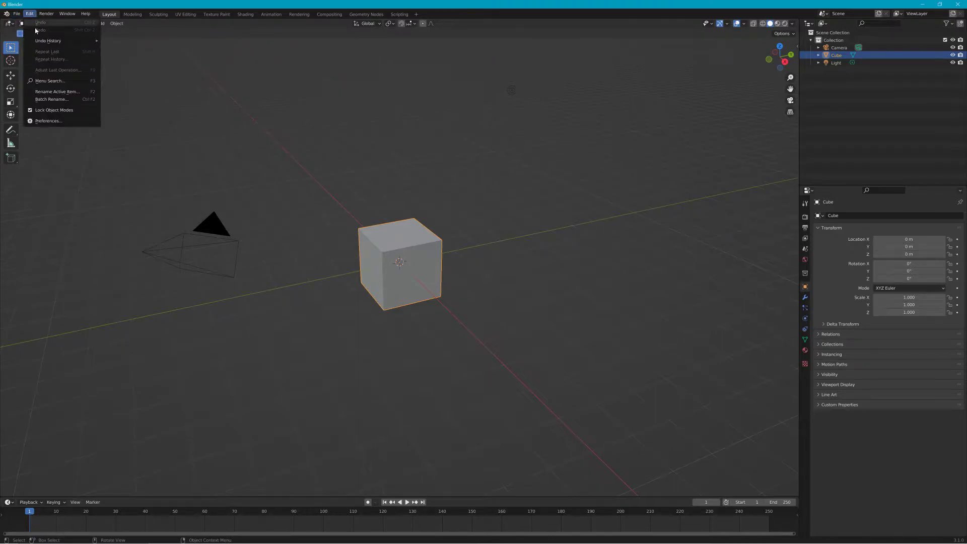
pyautogui.click(59, 123)
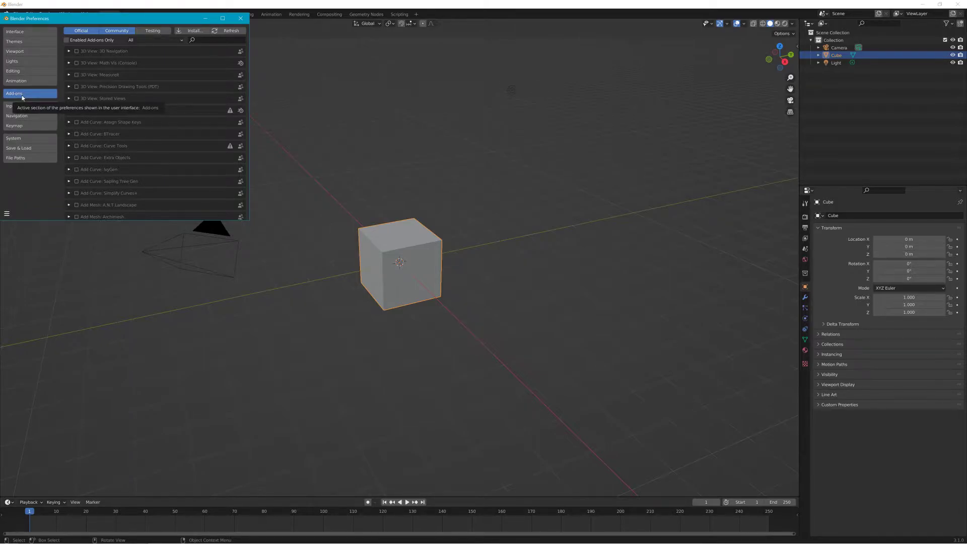
pyautogui.click(192, 30)
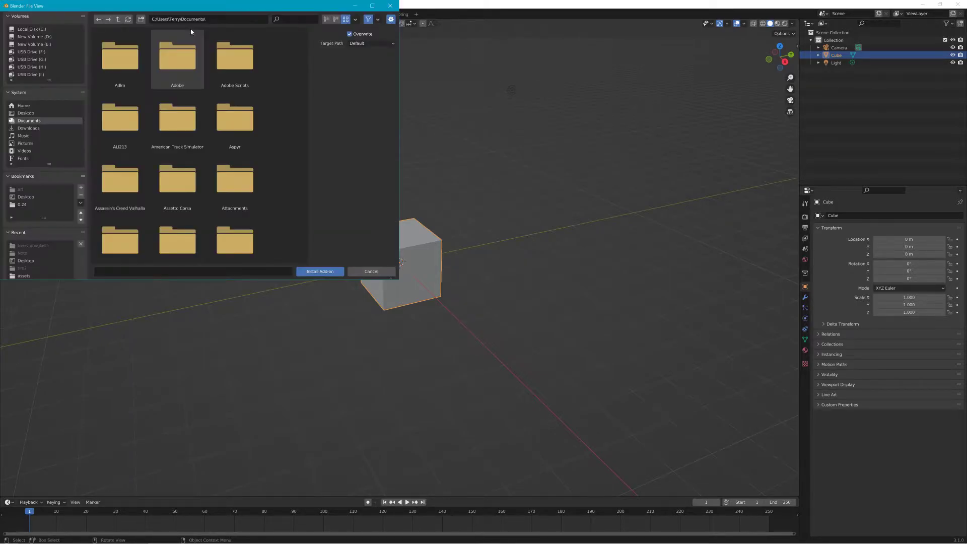
pyautogui.click(28, 128)
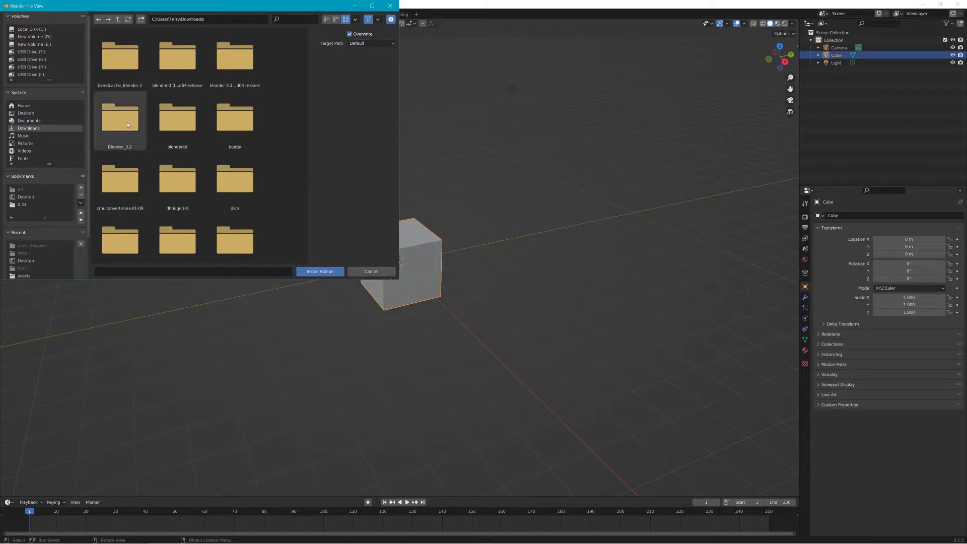
pyautogui.scroll(-10, 271, 144)
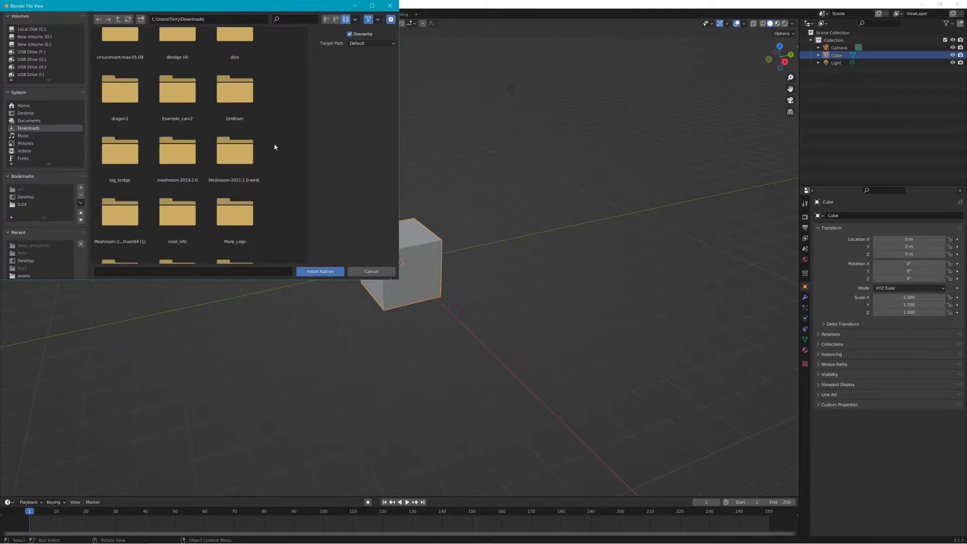
pyautogui.scroll(-4, 277, 147)
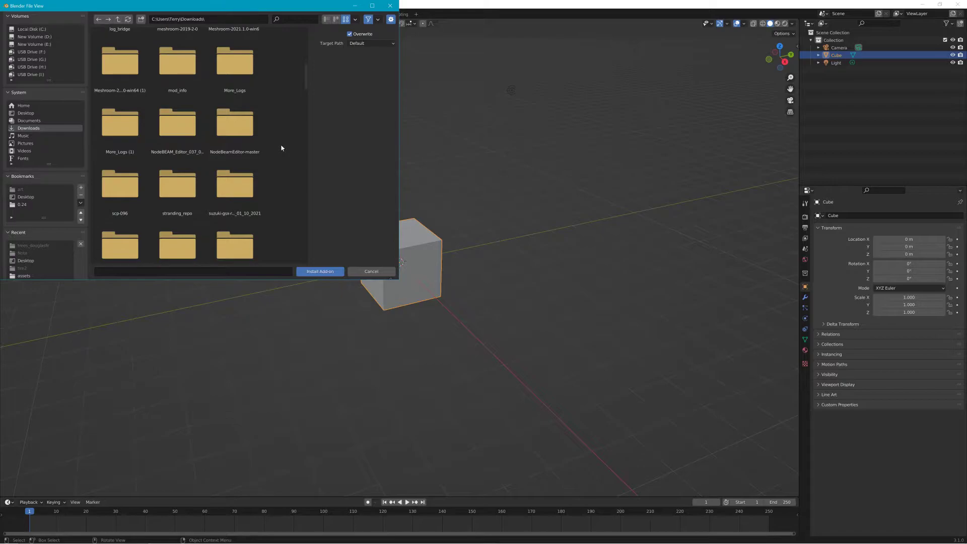
pyautogui.scroll(-8, 282, 148)
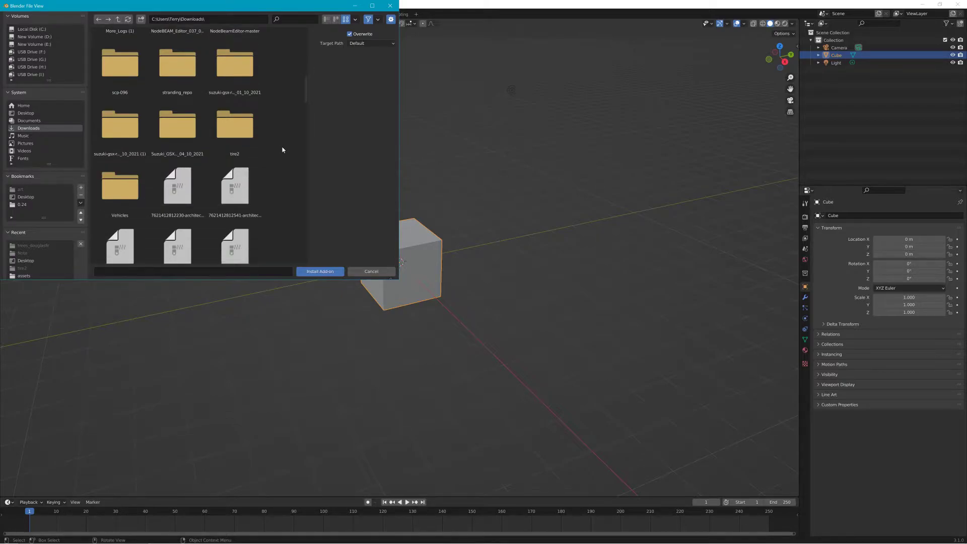
pyautogui.scroll(-4, 285, 147)
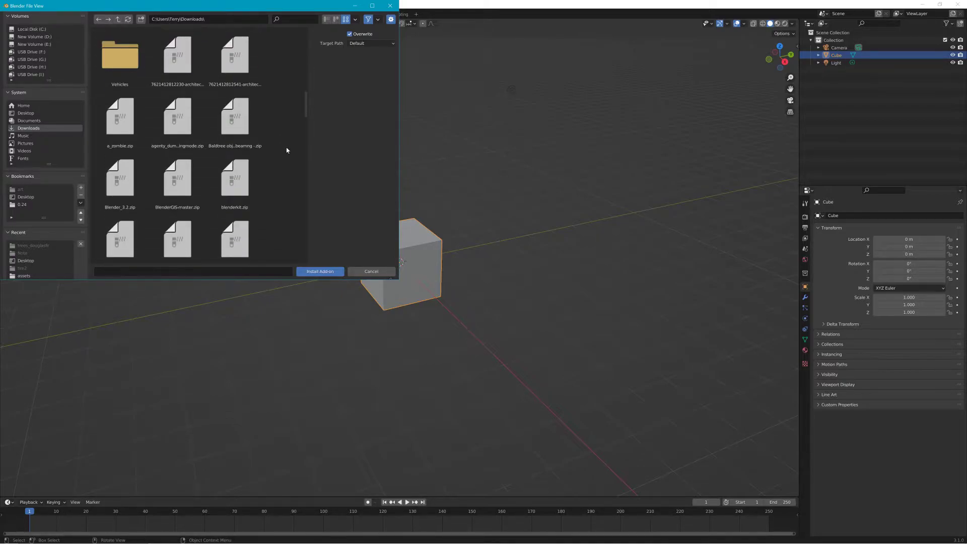
pyautogui.scroll(-8, 287, 149)
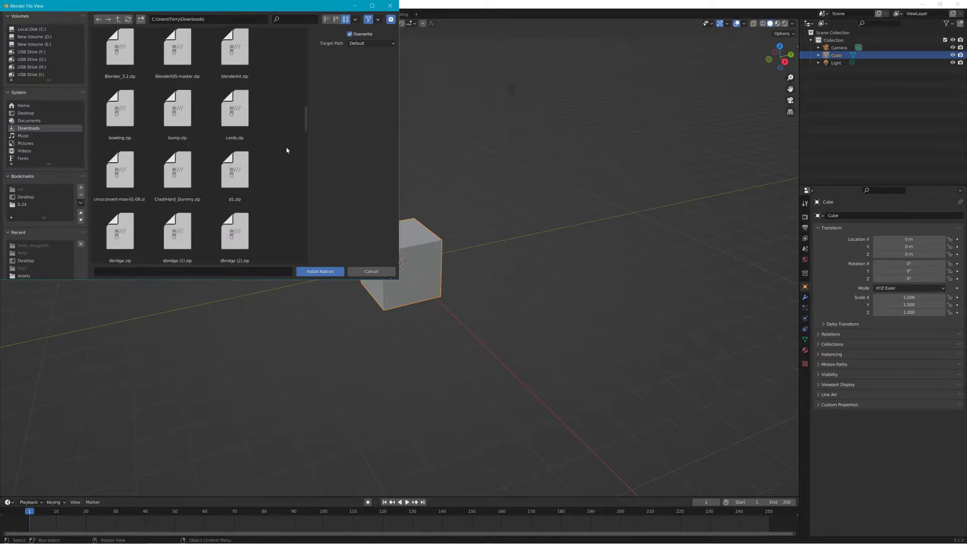
pyautogui.scroll(-10, 286, 147)
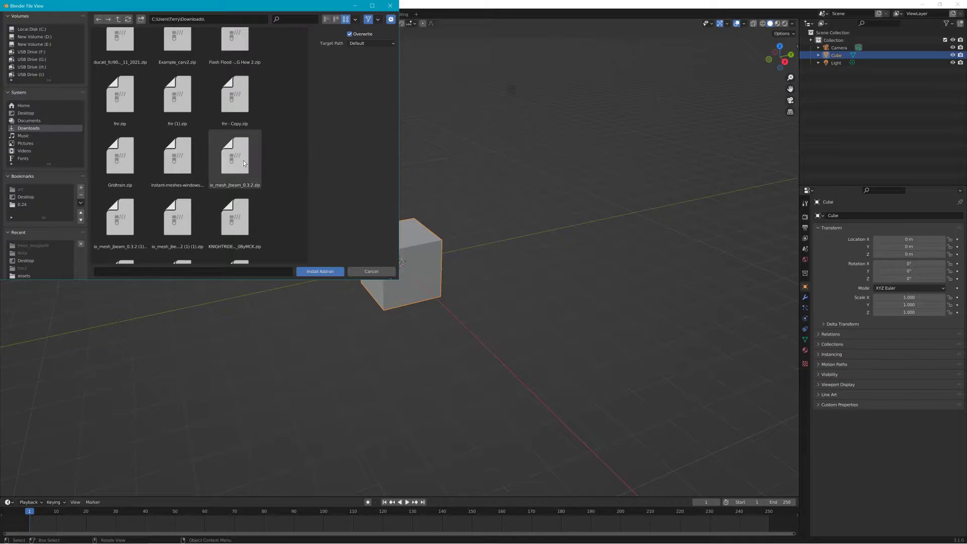
pyautogui.click(238, 163)
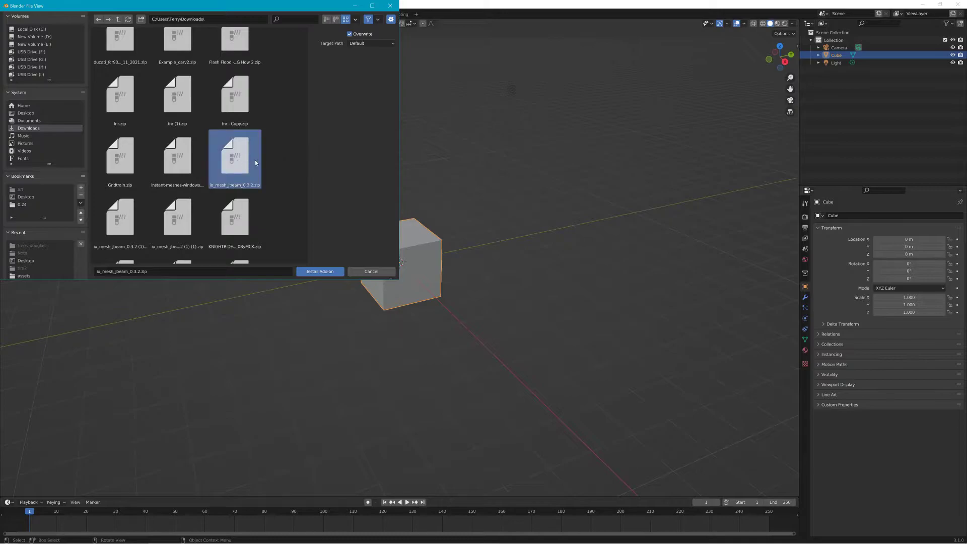
pyautogui.click(326, 273)
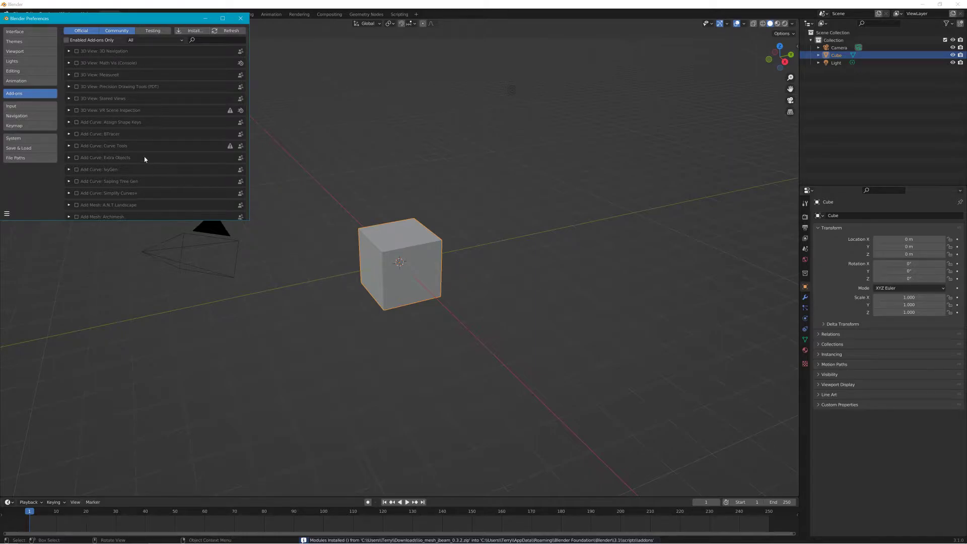
# Make sure the Import-Export add-on Export BeamNG.drive JBeam format is enabled, then save and close the preferences.
pyautogui.scroll(-5, 93, 88)
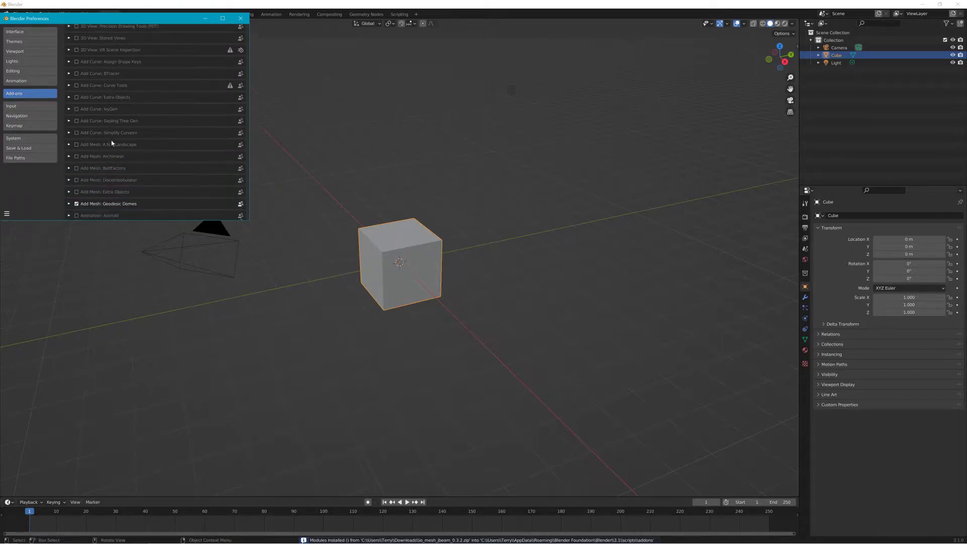
pyautogui.scroll(-8, 111, 157)
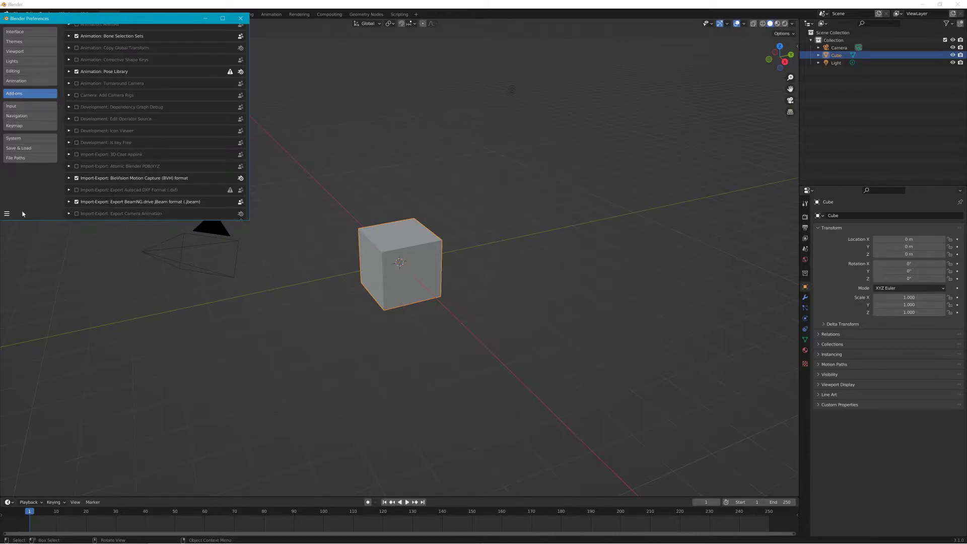
pyautogui.click(8, 214)
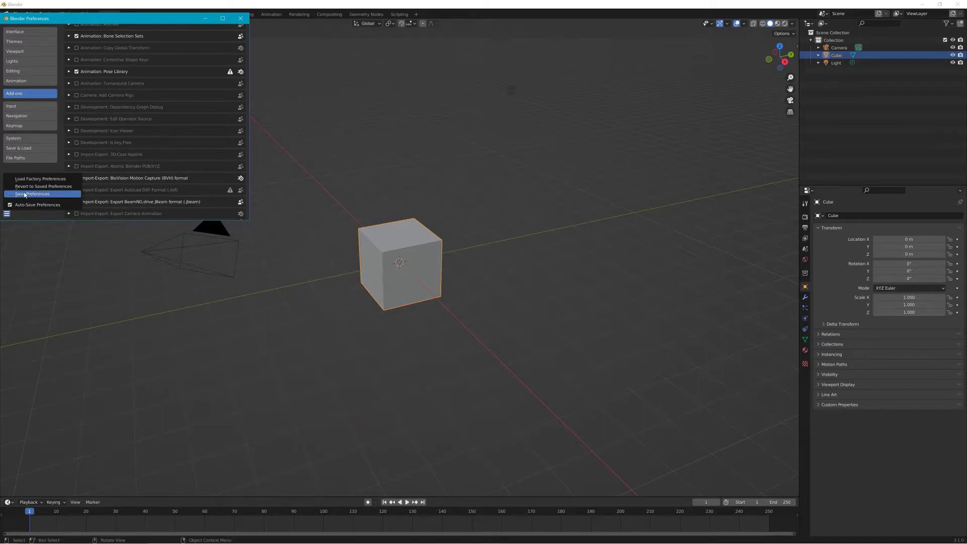
pyautogui.click(25, 195)
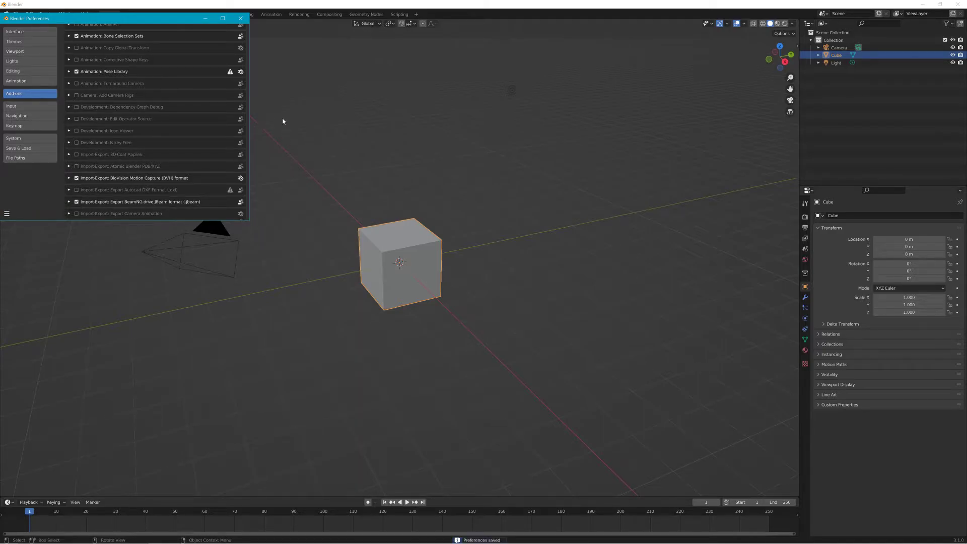
pyautogui.click(241, 18)
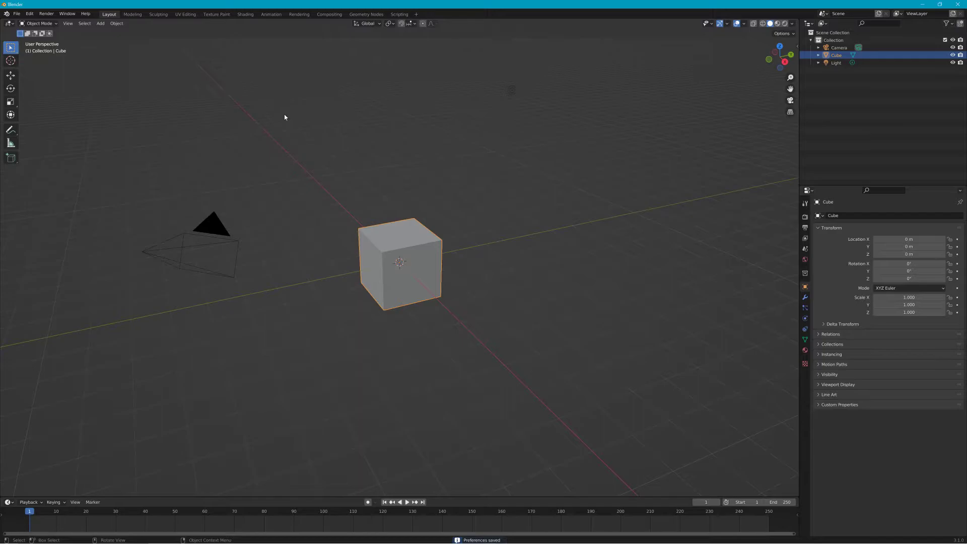
# Switch the cube to Edit Mode and bring up the JBeam NodesConnector command among the mesh operations.
pyautogui.click(116, 24)
pyautogui.click(39, 23)
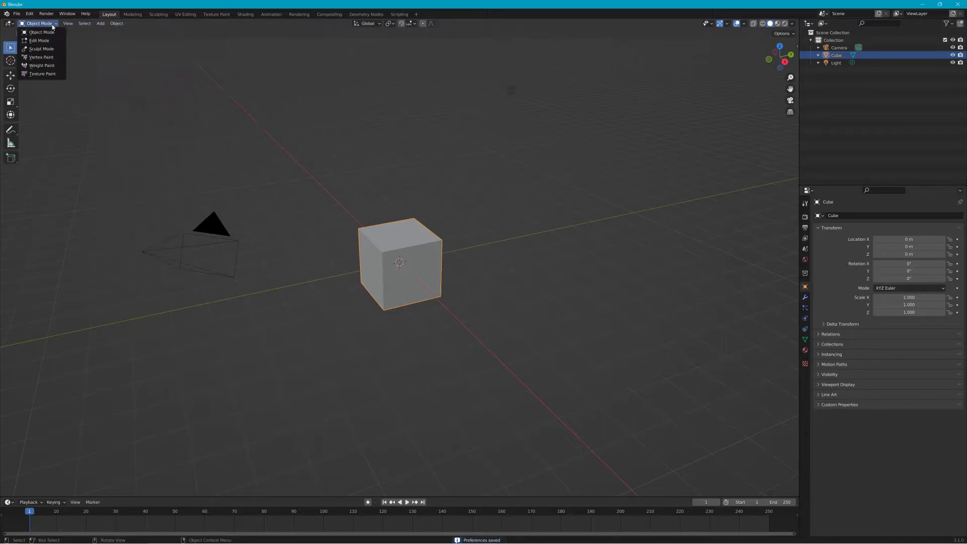
pyautogui.click(40, 40)
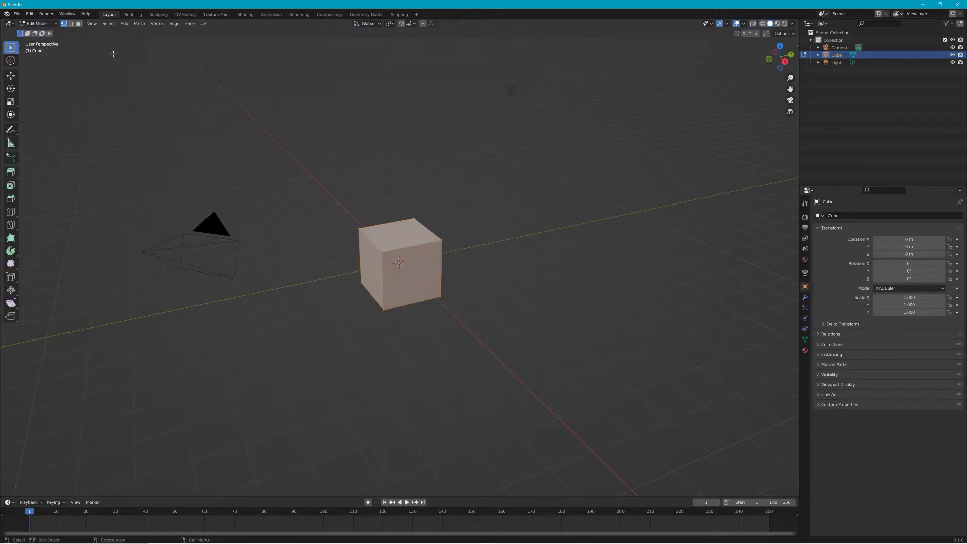
pyautogui.click(140, 24)
pyautogui.moveTo(171, 222)
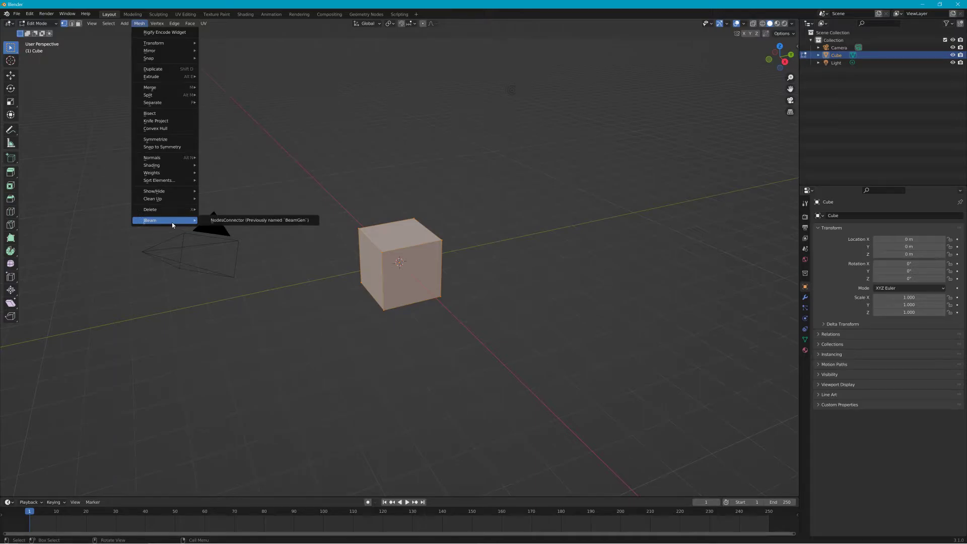
pyautogui.click(222, 220)
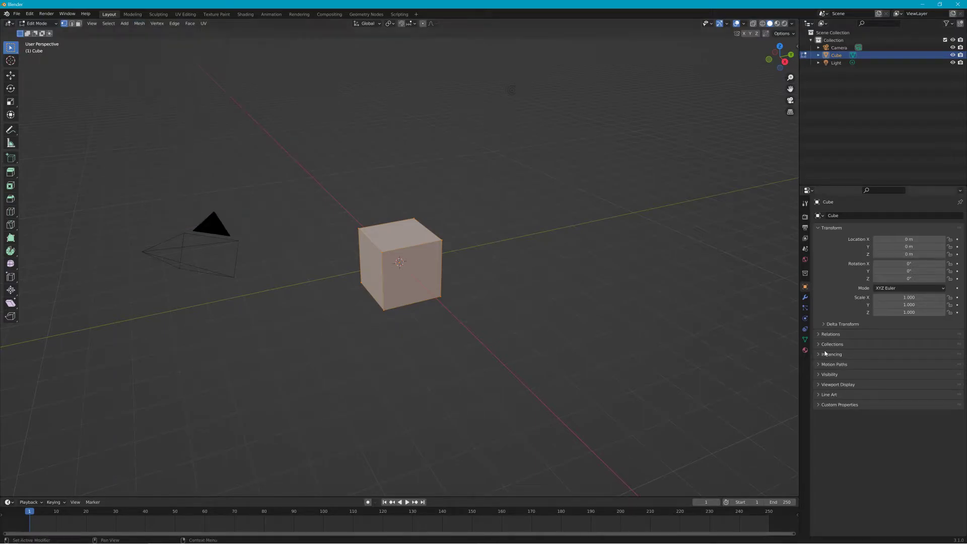
# Examine the JBeam Properties section in the cube's mesh data properties and minimize Blender.
pyautogui.click(805, 339)
pyautogui.scroll(-1, 832, 401)
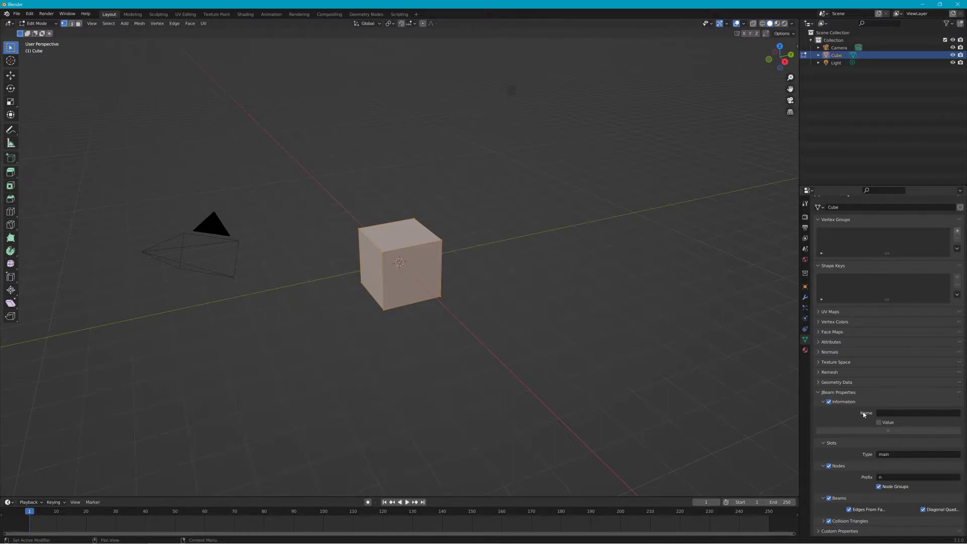
pyautogui.click(922, 4)
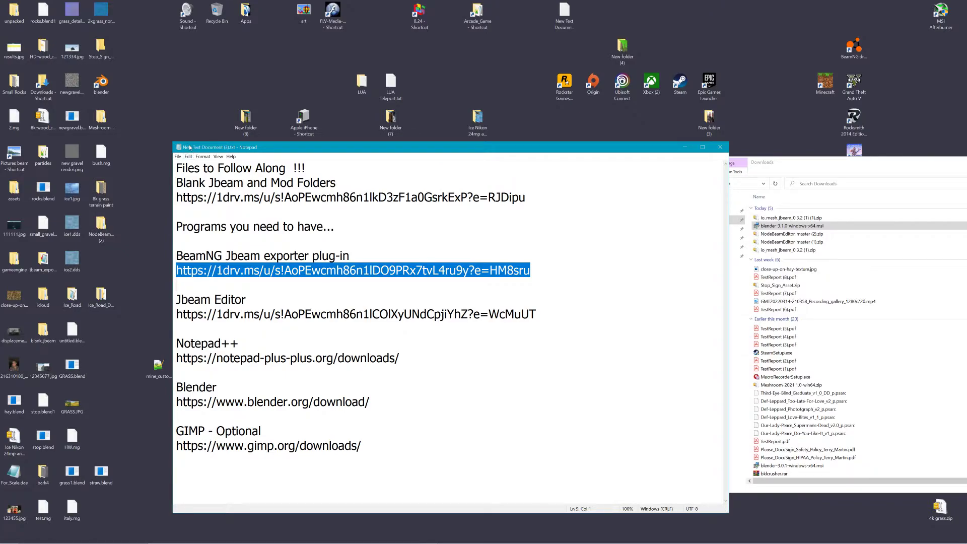
# Open the desktop folder NodeBeamEditor-master (2), go down to its bin subfolder and select BNEditor.exe.
pyautogui.click(113, 224)
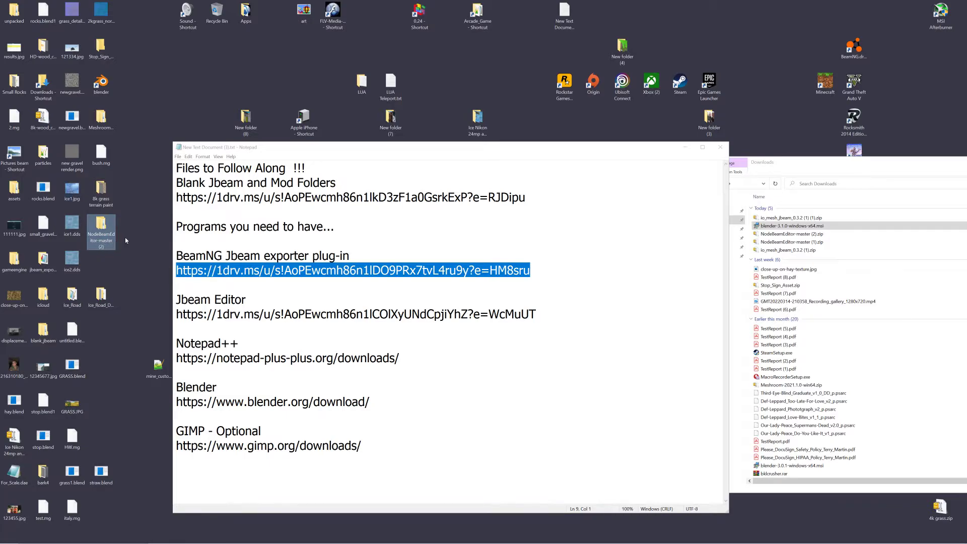
pyautogui.doubleClick(100, 231)
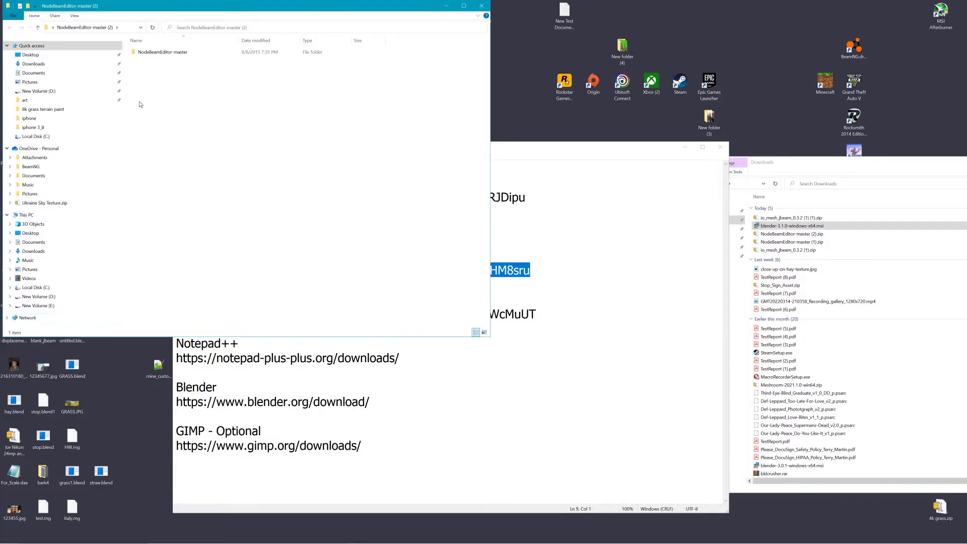
pyautogui.doubleClick(162, 52)
pyautogui.doubleClick(149, 53)
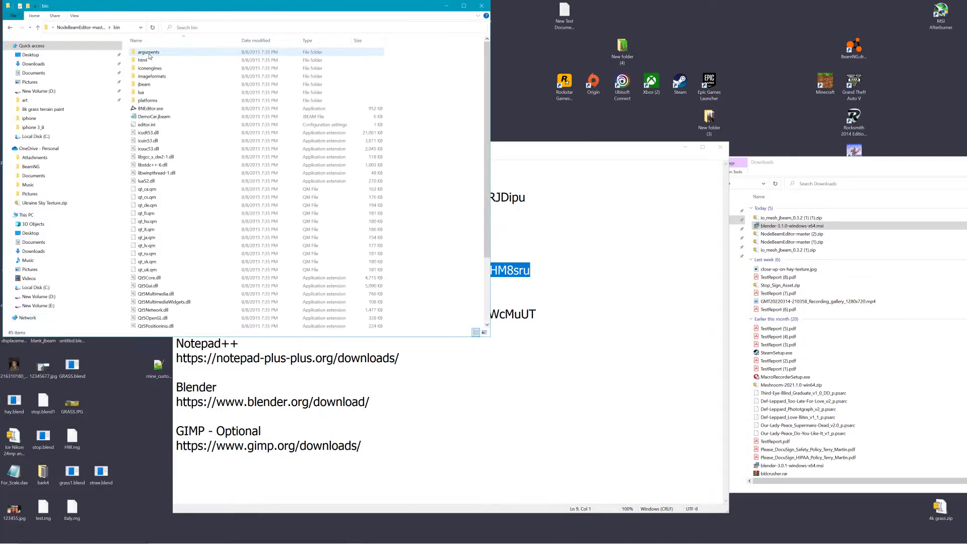
pyautogui.click(143, 110)
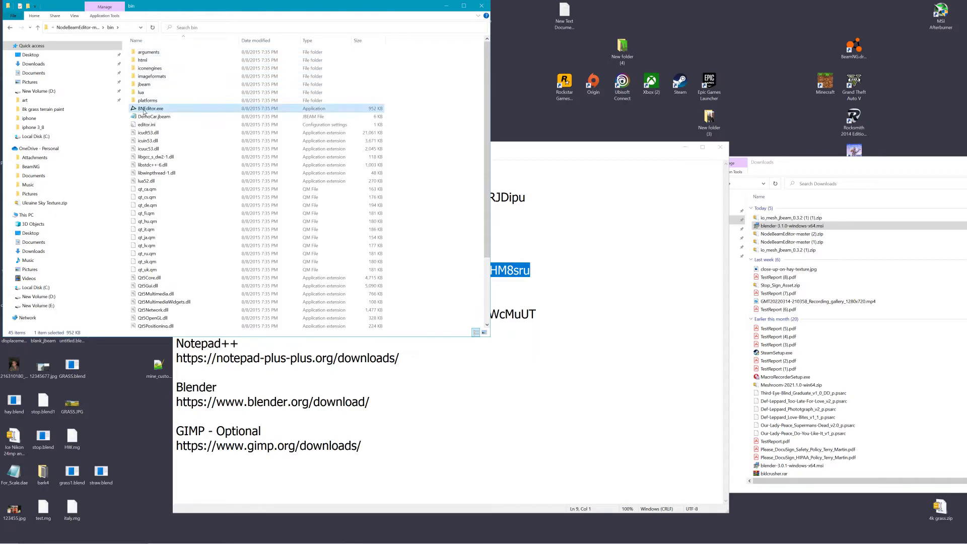
pyautogui.moveTo(157, 110)
pyautogui.mouseDown()
pyautogui.moveTo(242, 192)
pyautogui.moveTo(377, 519)
pyautogui.moveTo(372, 540)
pyautogui.moveTo(150, 115)
pyautogui.moveTo(160, 111)
pyautogui.mouseUp()
# Launch NodeBEAM Editor and close the bin folder window.
pyautogui.moveTo(259, 539)
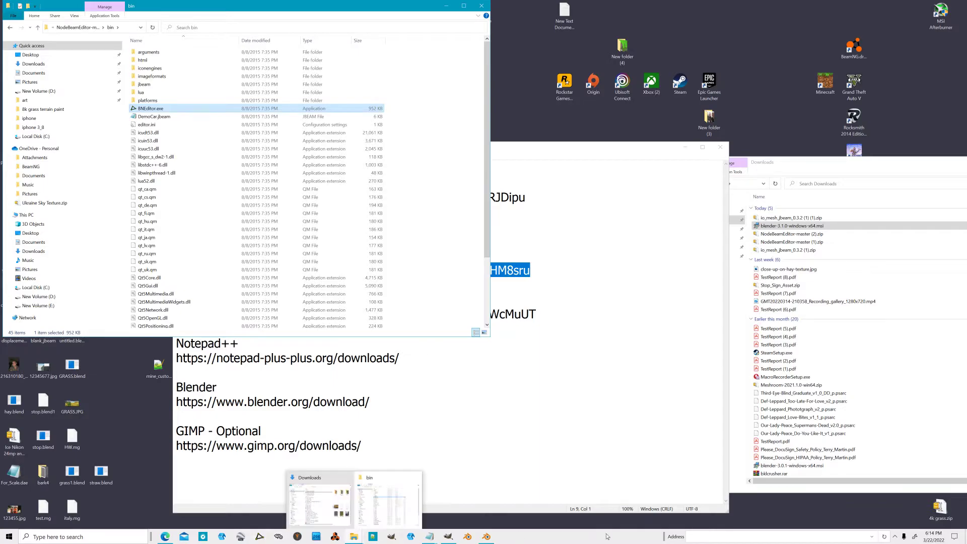
pyautogui.click(261, 536)
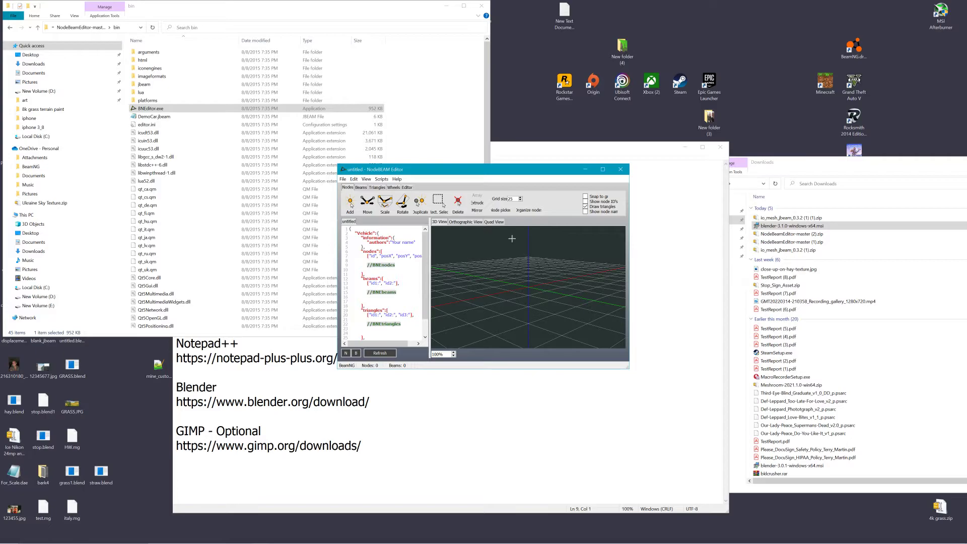
pyautogui.click(481, 5)
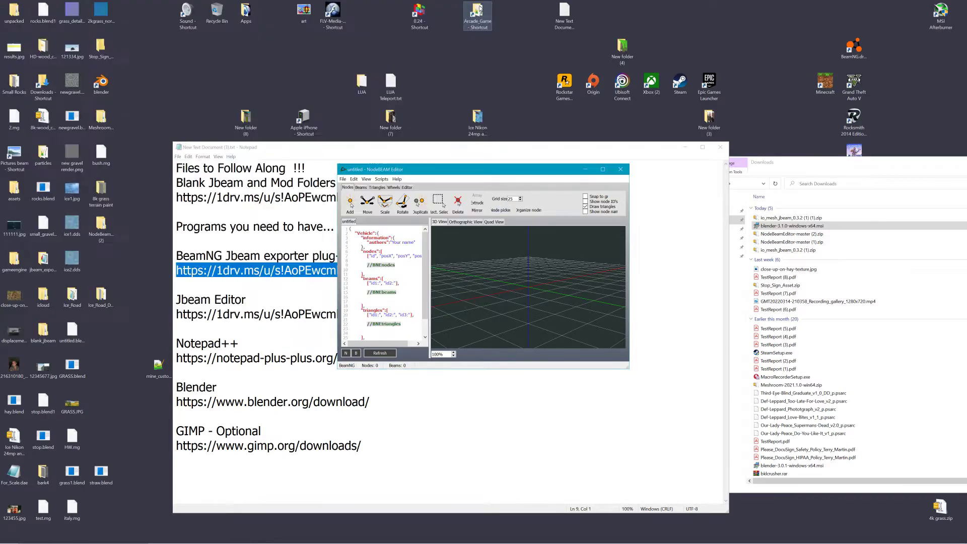
# Bring the Downloads folder window fully into view and close it.
pyautogui.click(771, 171)
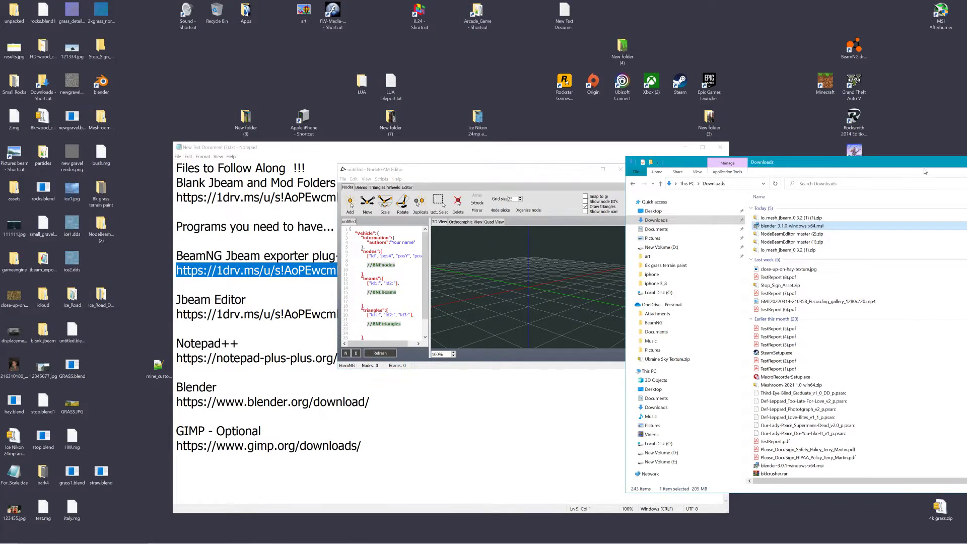
pyautogui.moveTo(950, 166); pyautogui.dragTo(713, 168)
pyautogui.click(867, 167)
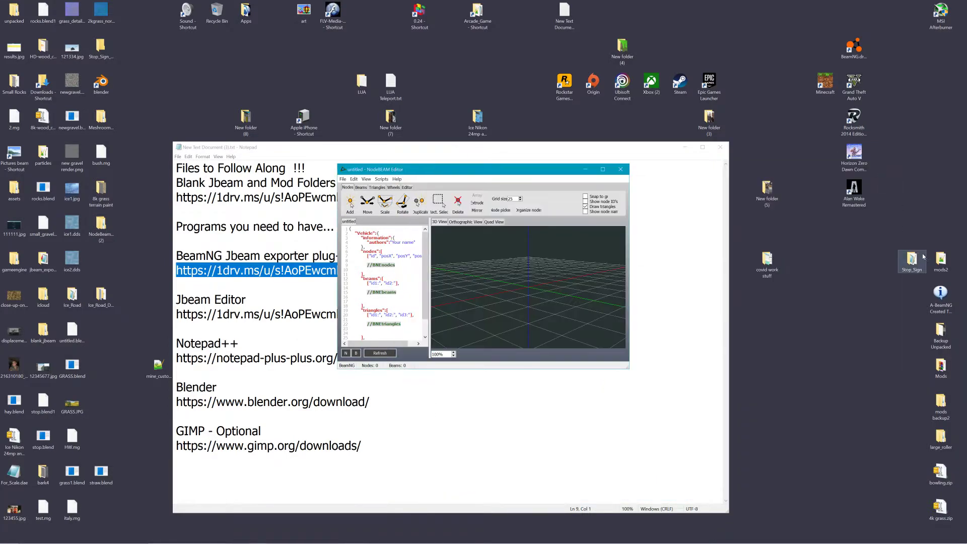
# Open the desktop folder mods2 and browse through unpacked, dummy and vehicles to the inner dummy folder.
pyautogui.doubleClick(938, 260)
pyautogui.doubleClick(544, 225)
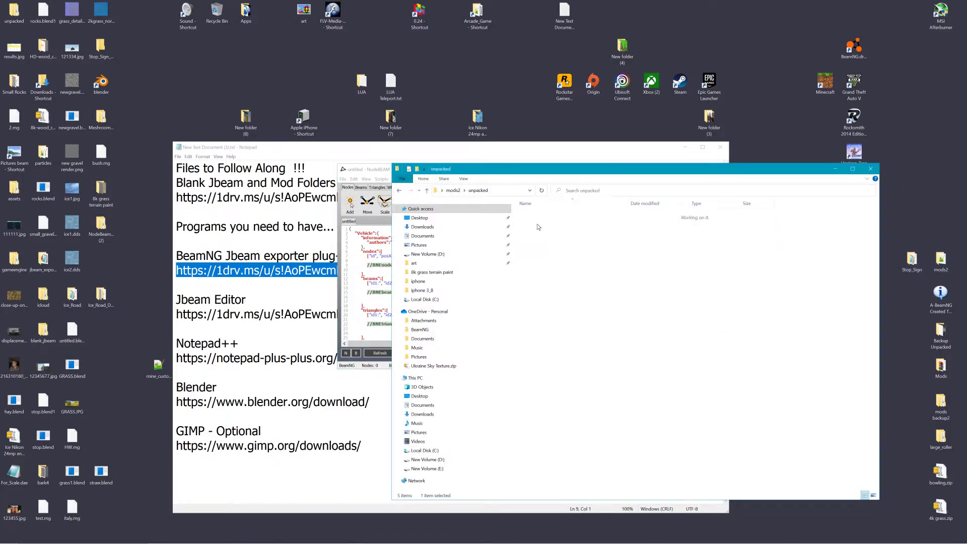
pyautogui.doubleClick(535, 239)
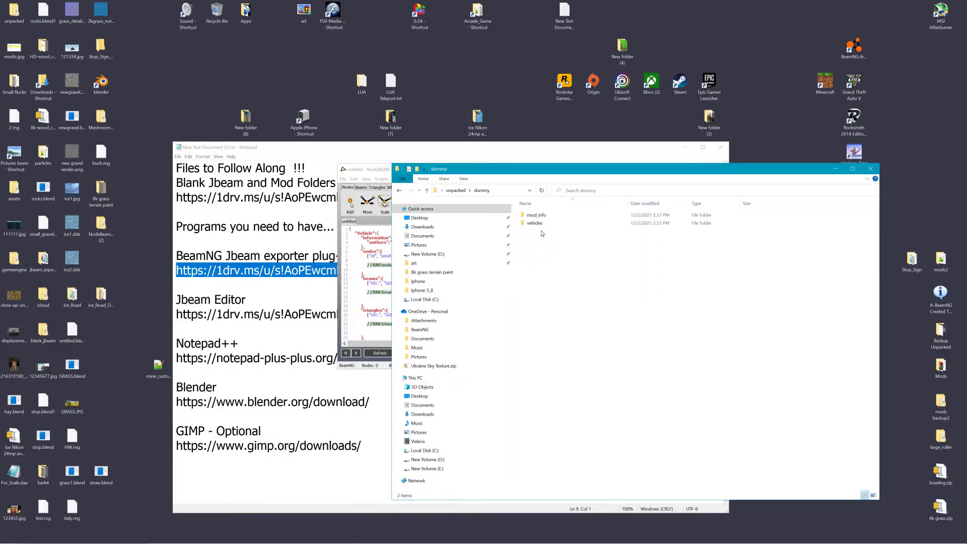
pyautogui.doubleClick(543, 229)
pyautogui.doubleClick(534, 215)
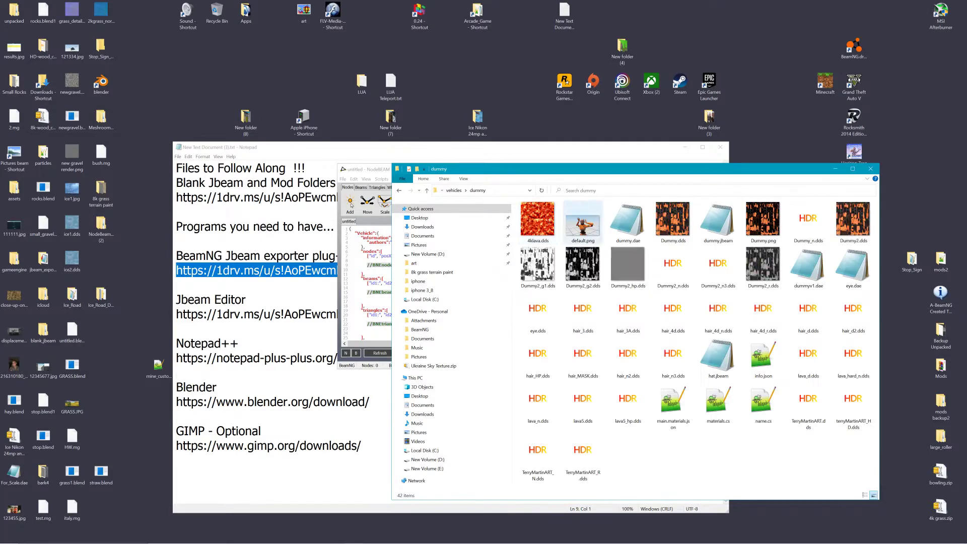
# Place the dummy folder window beside NodeBEAM Editor, load dummy.jbeam into the editor and maximize the editor window.
pyautogui.moveTo(594, 171); pyautogui.dragTo(786, 143)
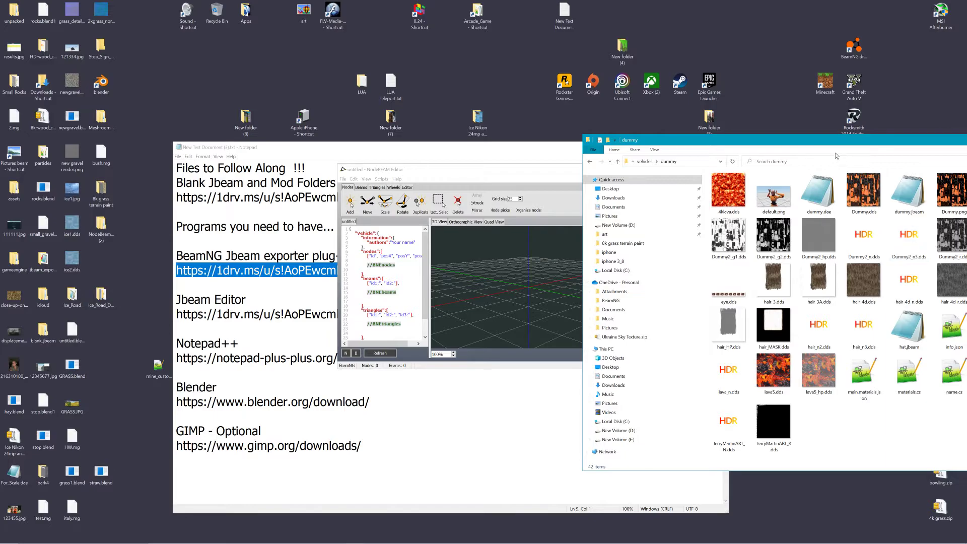
pyautogui.moveTo(835, 143); pyautogui.dragTo(745, 117)
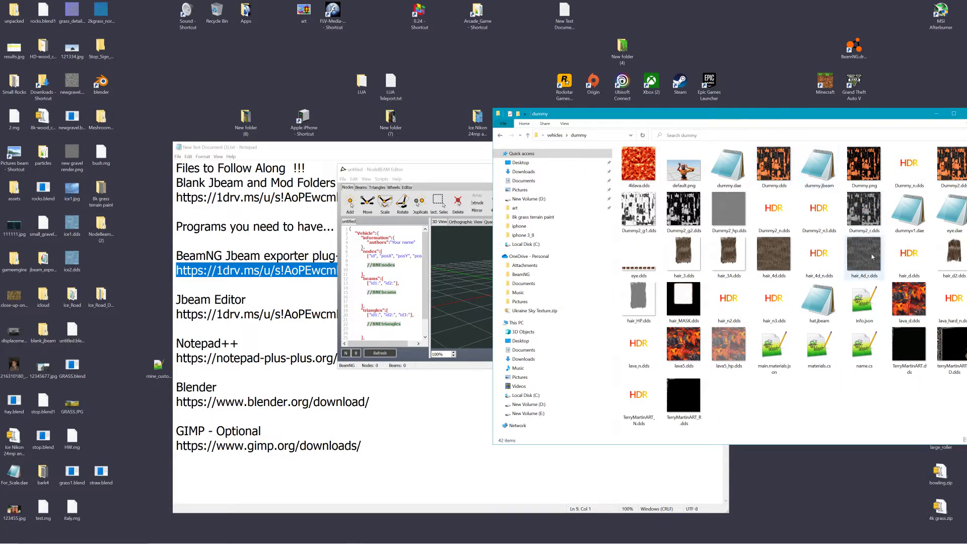
pyautogui.moveTo(882, 255)
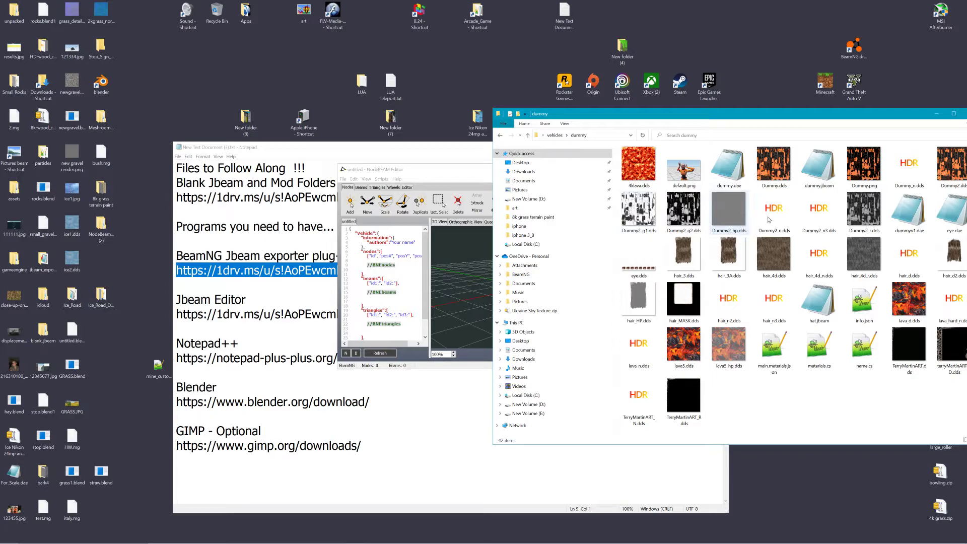
pyautogui.moveTo(739, 125); pyautogui.dragTo(704, 99)
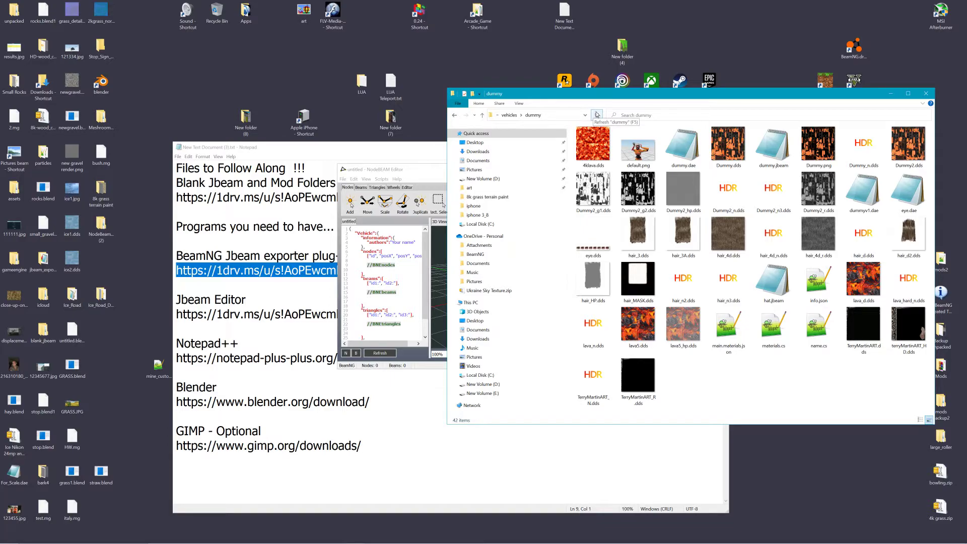
pyautogui.moveTo(769, 149); pyautogui.dragTo(441, 256)
pyautogui.doubleClick(434, 170)
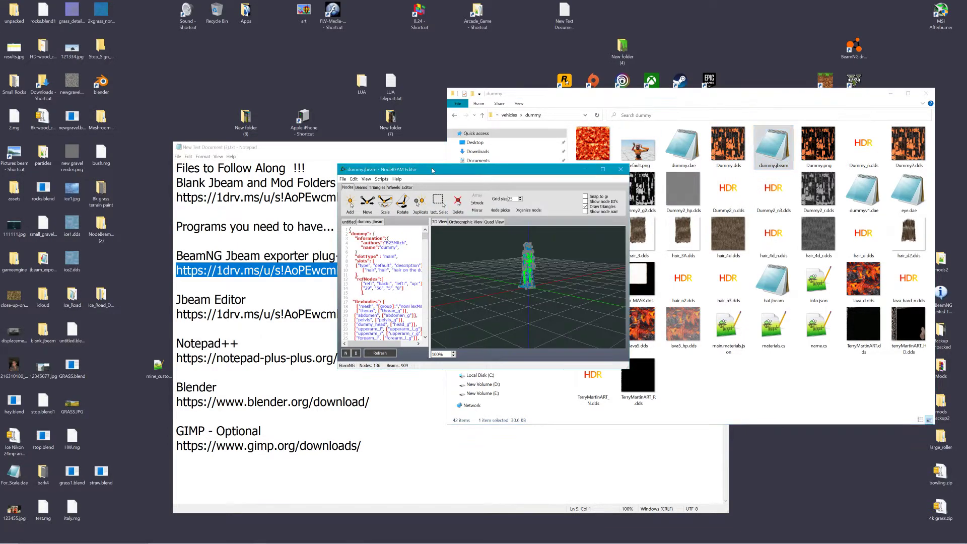
# Examine the dummy's nodes, beams and triangles in the 3D view, from the whole body to the hand and head.
pyautogui.moveTo(468, 199); pyautogui.dragTo(538, 209, button='middle')
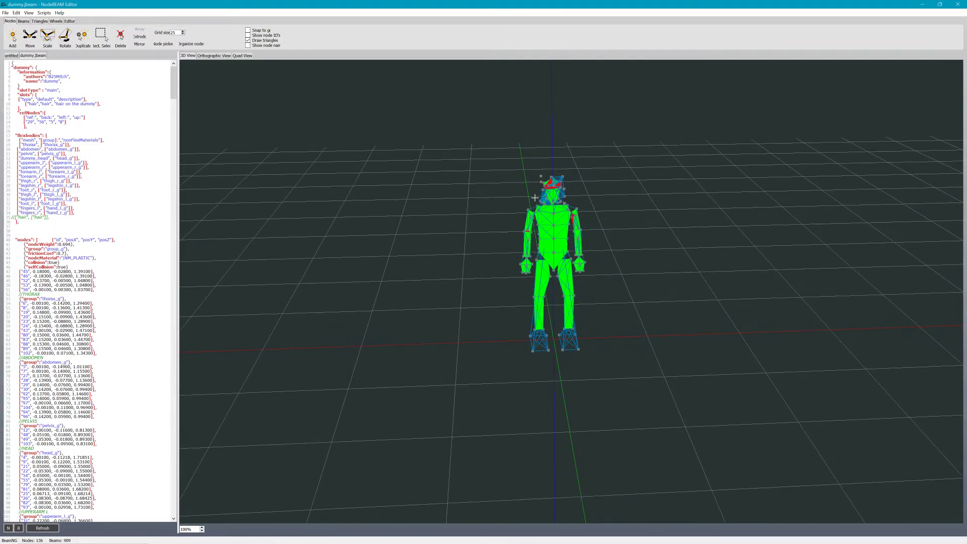
pyautogui.scroll(5, 559, 179)
pyautogui.scroll(-5, 559, 177)
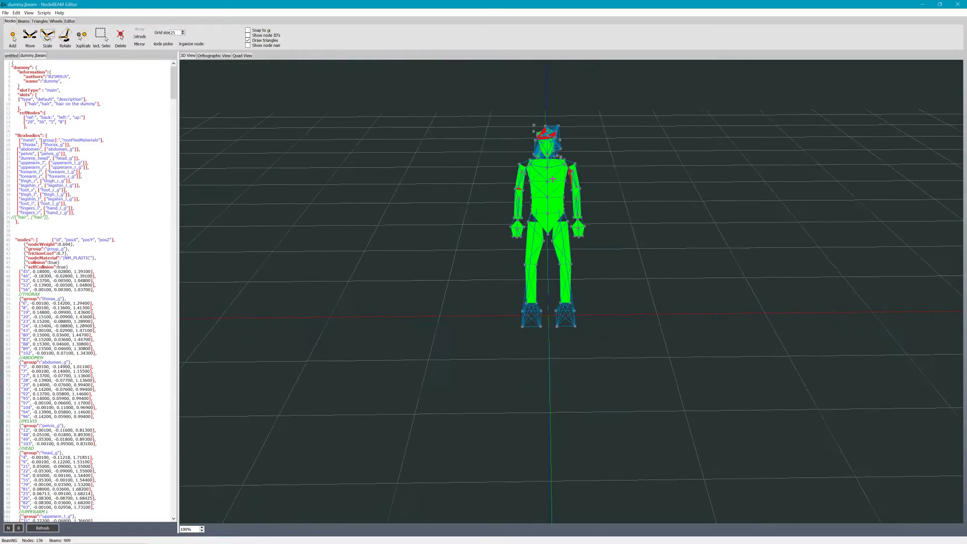
pyautogui.moveTo(554, 179); pyautogui.dragTo(595, 185, button='middle')
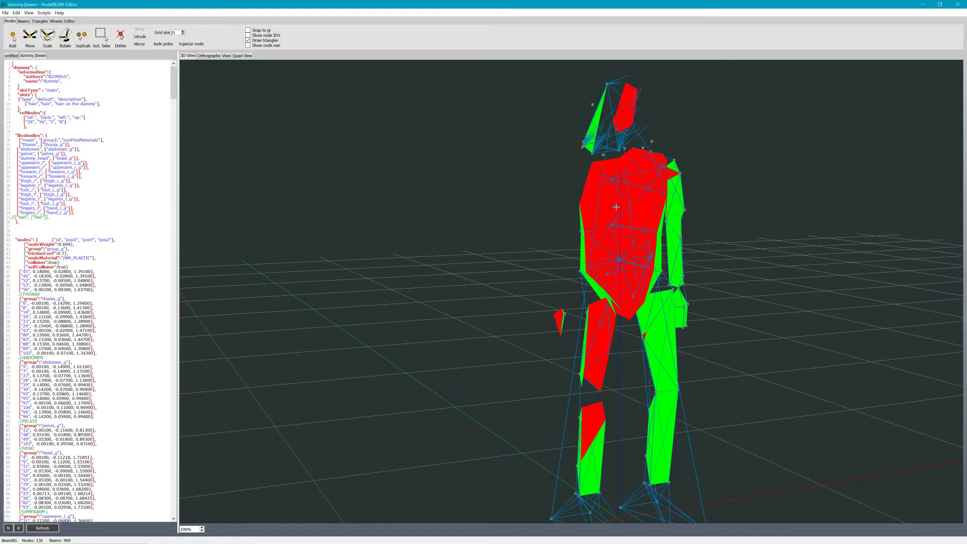
pyautogui.moveTo(616, 206); pyautogui.dragTo(616, 207, button='middle')
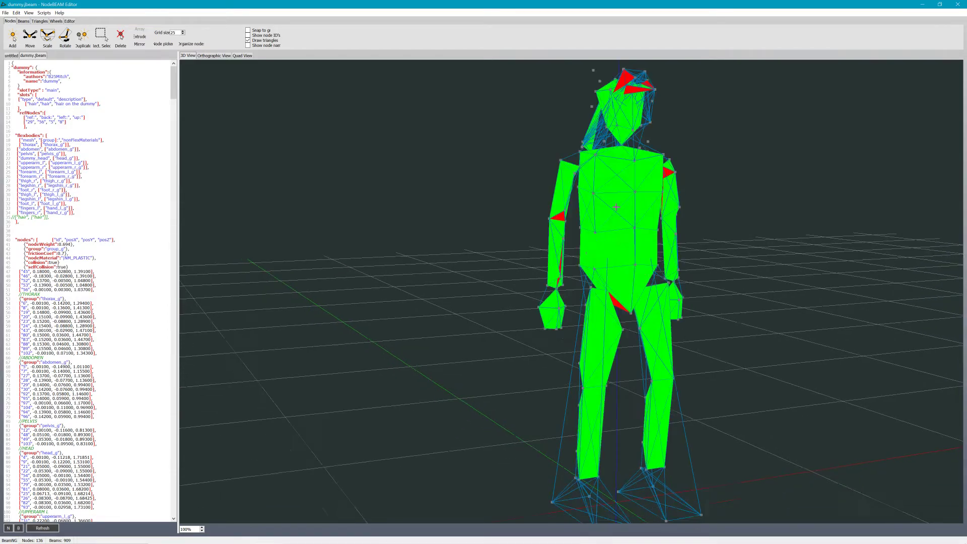
pyautogui.scroll(-2, 616, 207)
pyautogui.scroll(8, 625, 197)
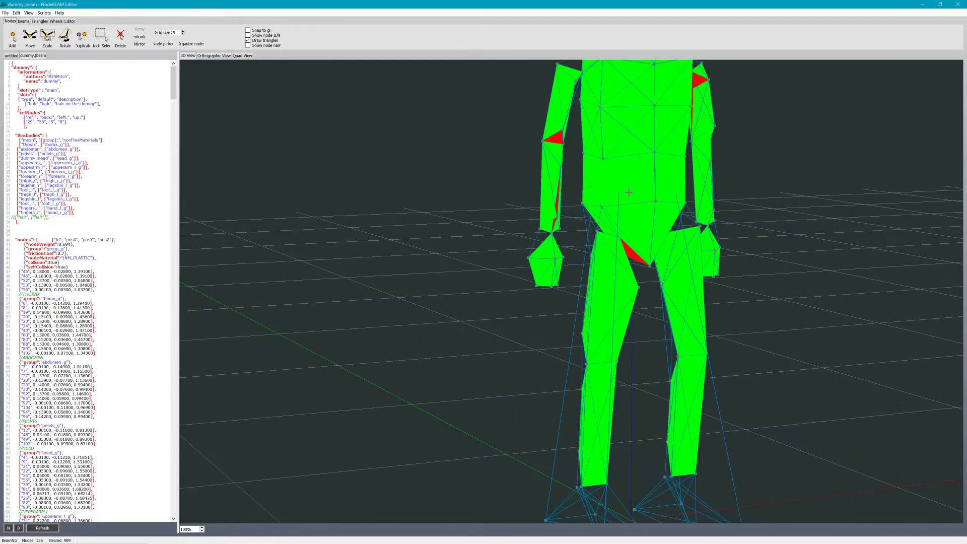
pyautogui.scroll(5, 629, 191)
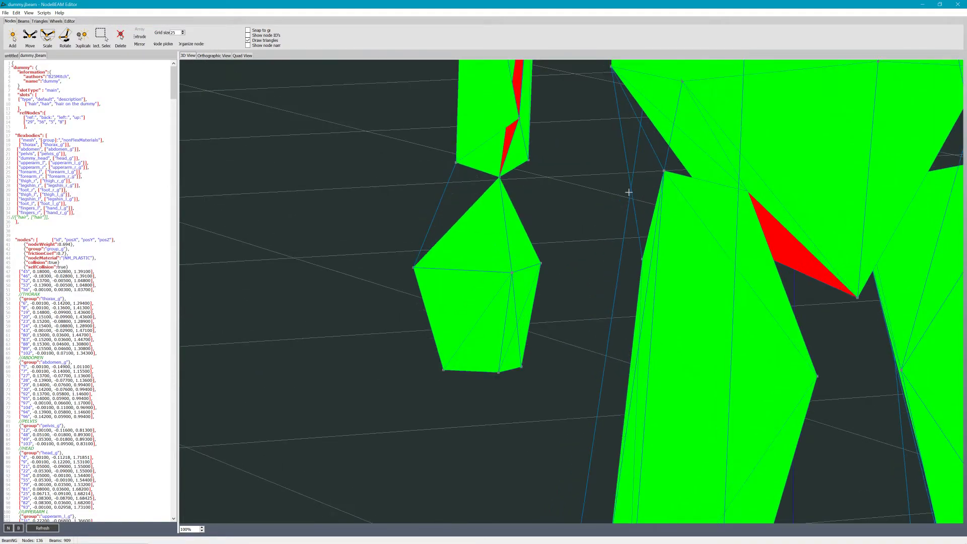
pyautogui.scroll(3, 629, 191)
pyautogui.scroll(-4, 628, 192)
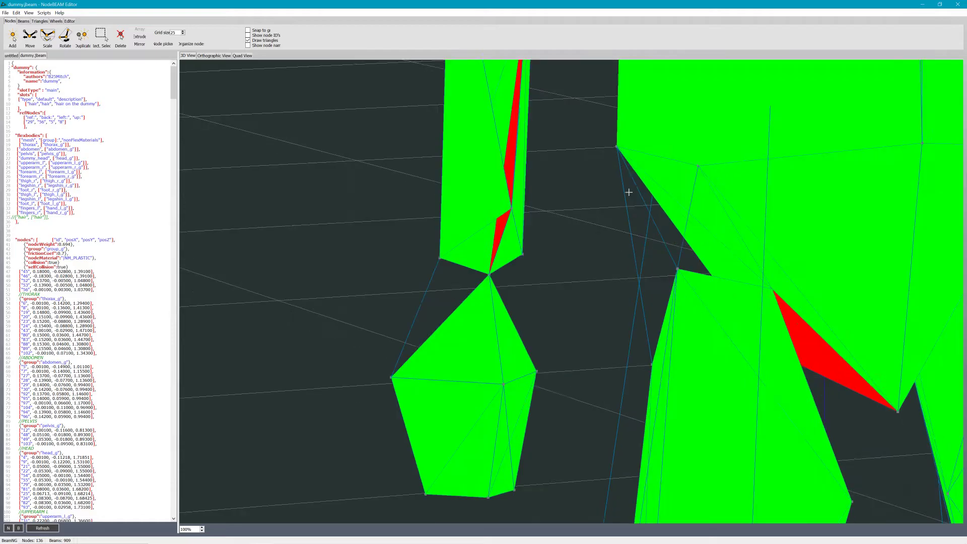
pyautogui.scroll(-4, 629, 192)
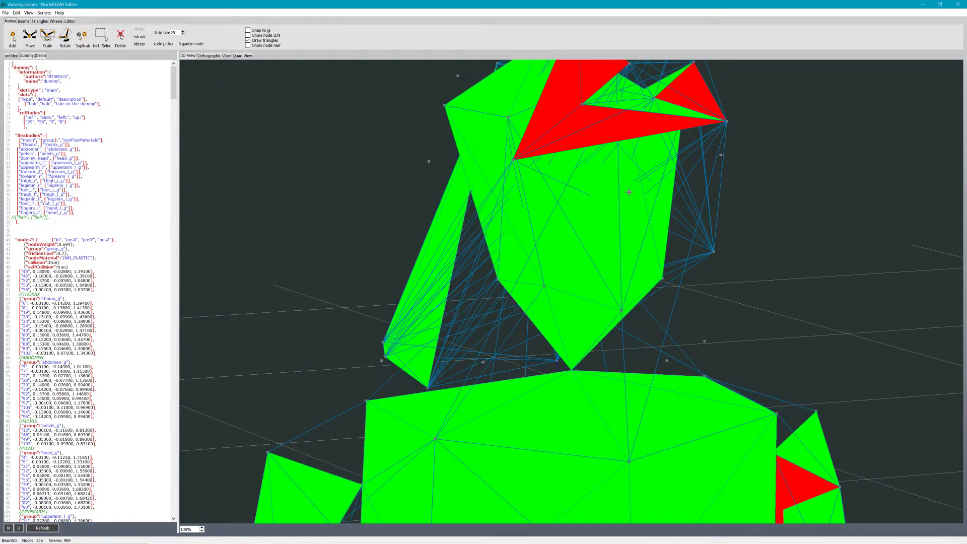
pyautogui.scroll(-1, 629, 192)
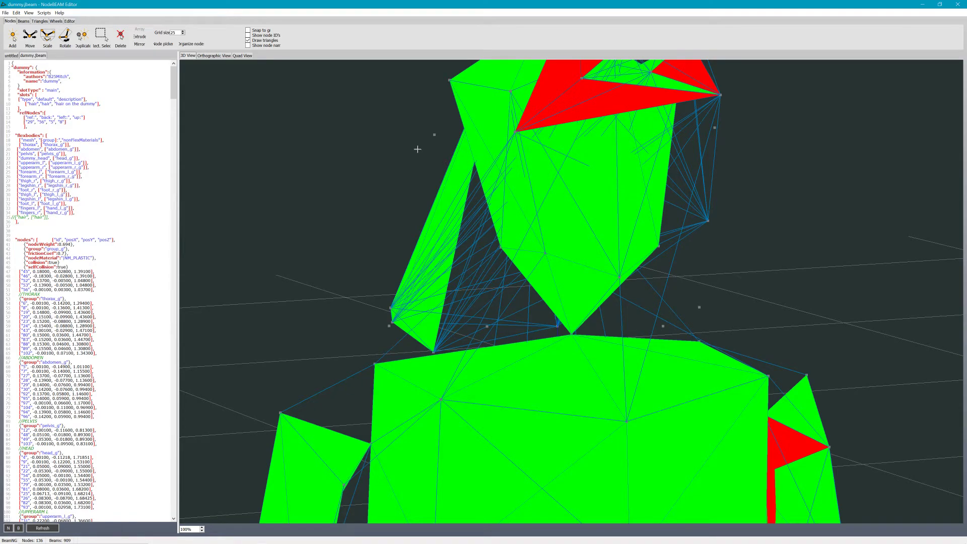
# Show the node names and inspect the dummy's labelled nodes, hiding the triangles briefly and drawing them again.
pyautogui.click(248, 46)
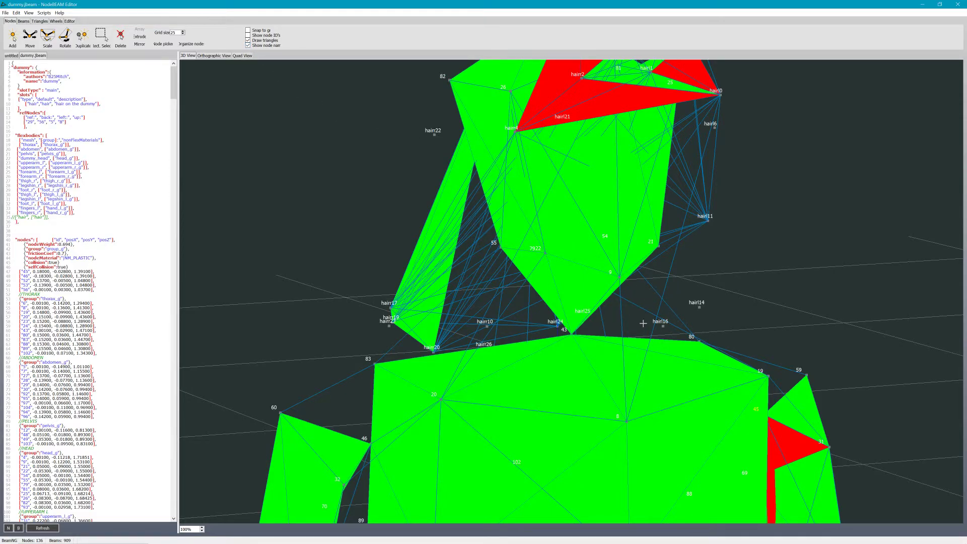
pyautogui.click(247, 40)
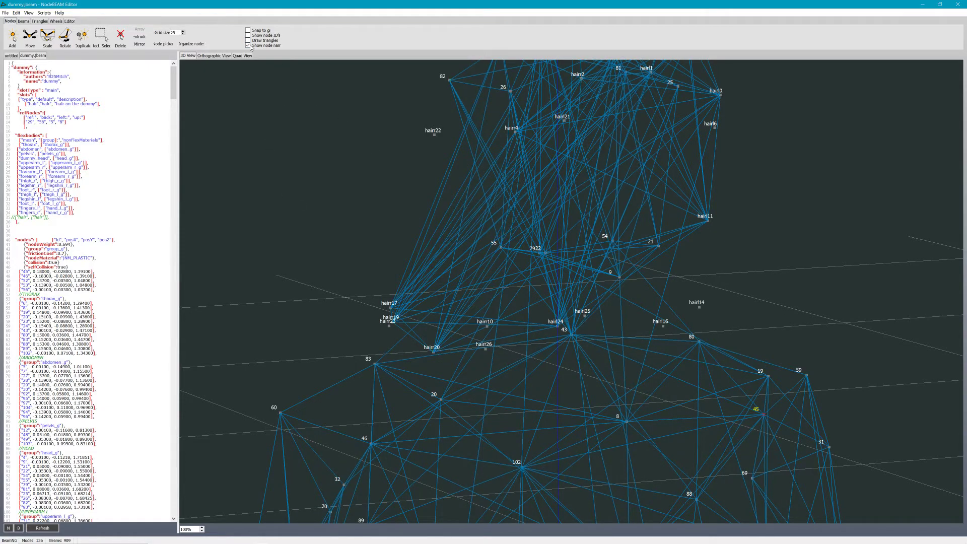
pyautogui.click(248, 40)
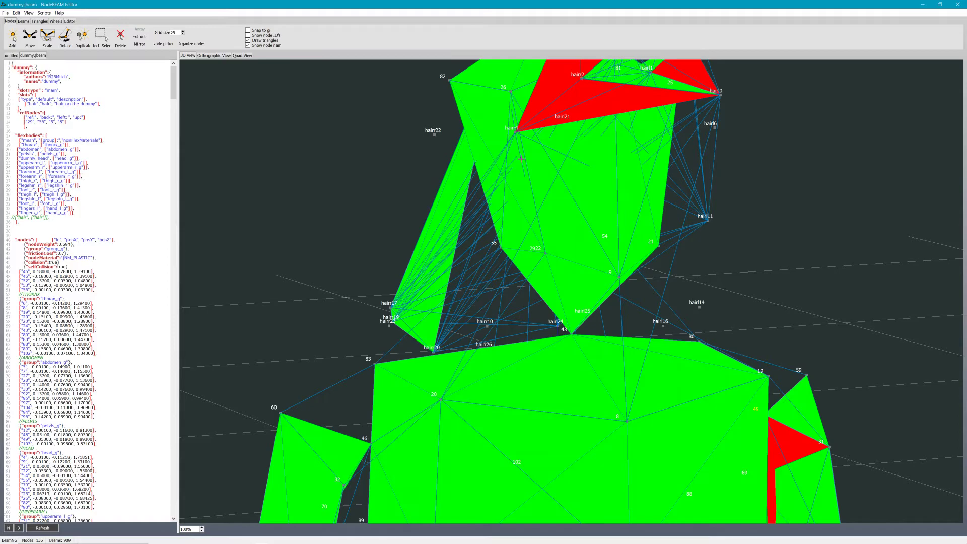
pyautogui.press('Down')
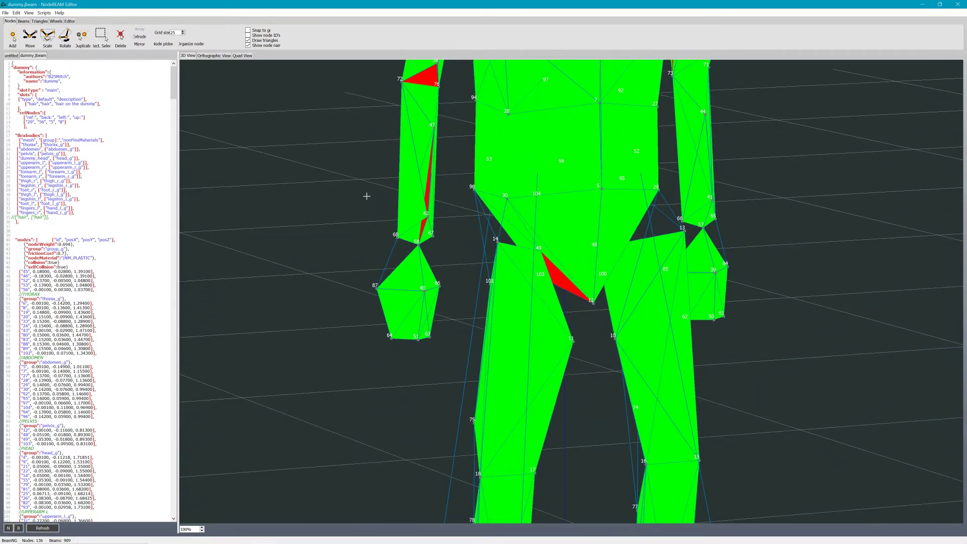
pyautogui.press('Left')
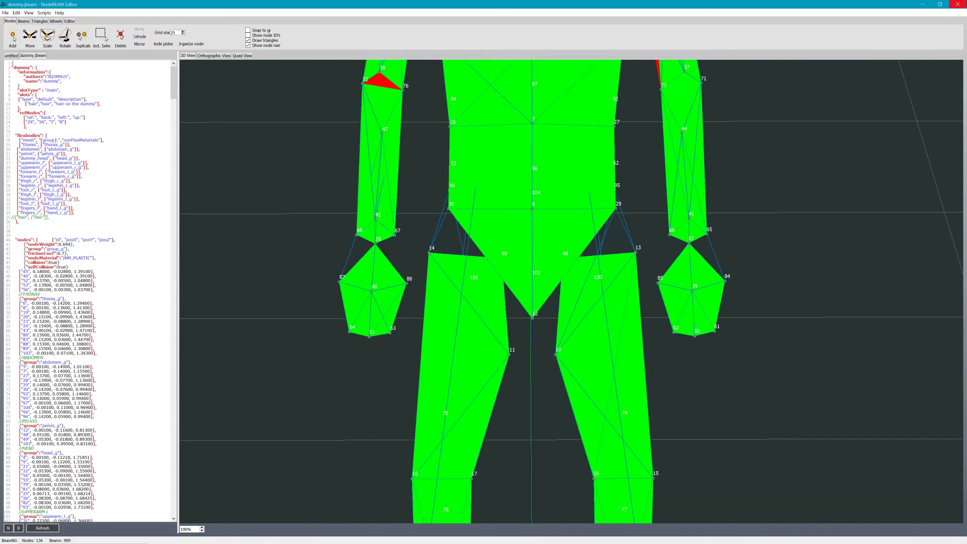
# Close NodeBEAM Editor, the dummy folder window and the Notepad document with the download links.
pyautogui.click(957, 4)
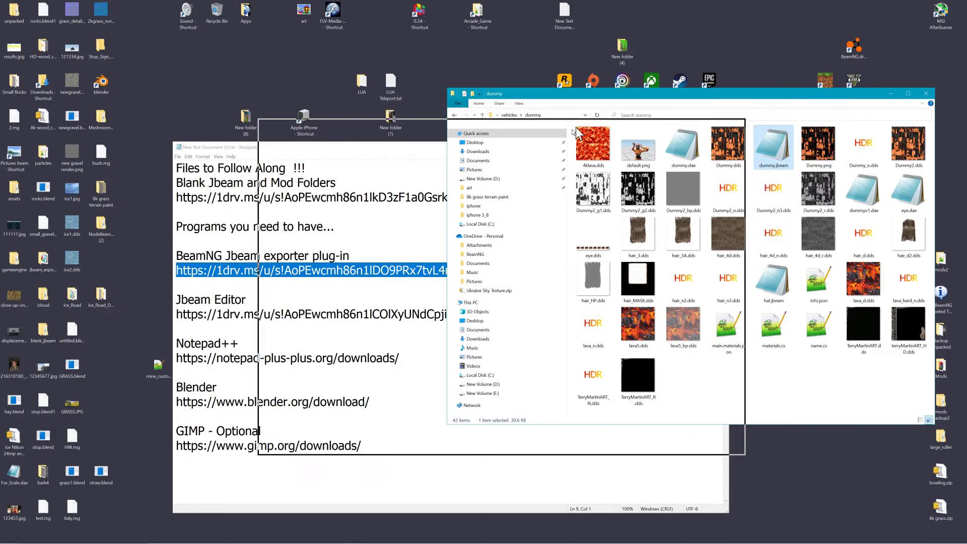
pyautogui.hotkey('alt', 'F4')
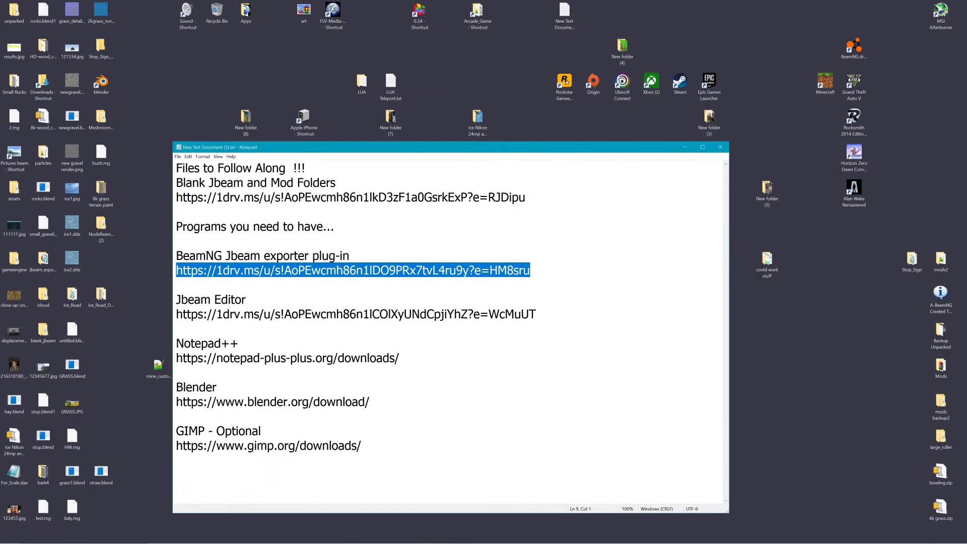
pyautogui.click(719, 147)
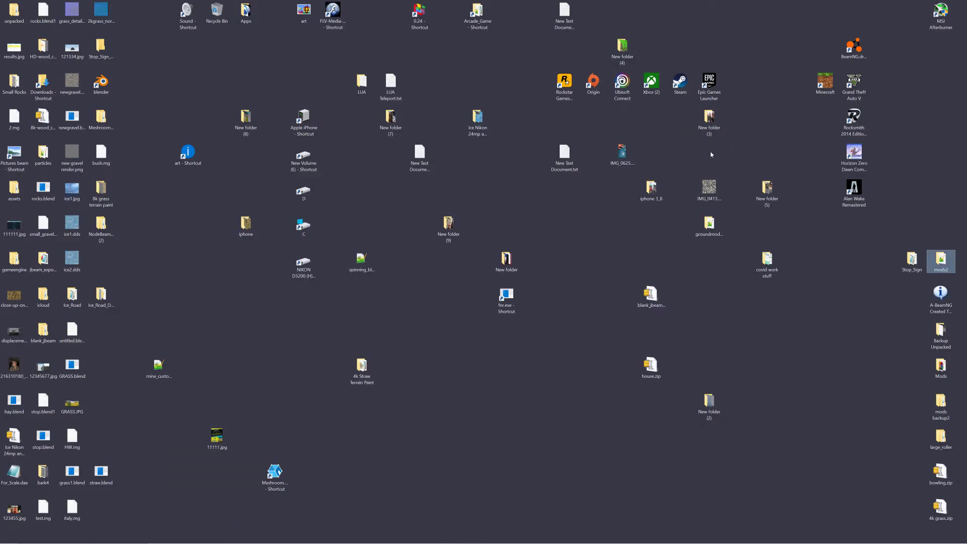
# Extract blank_jbeam.zip into its own blank_jbeam folder, replacing all existing files, and move that folder to a free area of the desktop.
pyautogui.rightClick(653, 293)
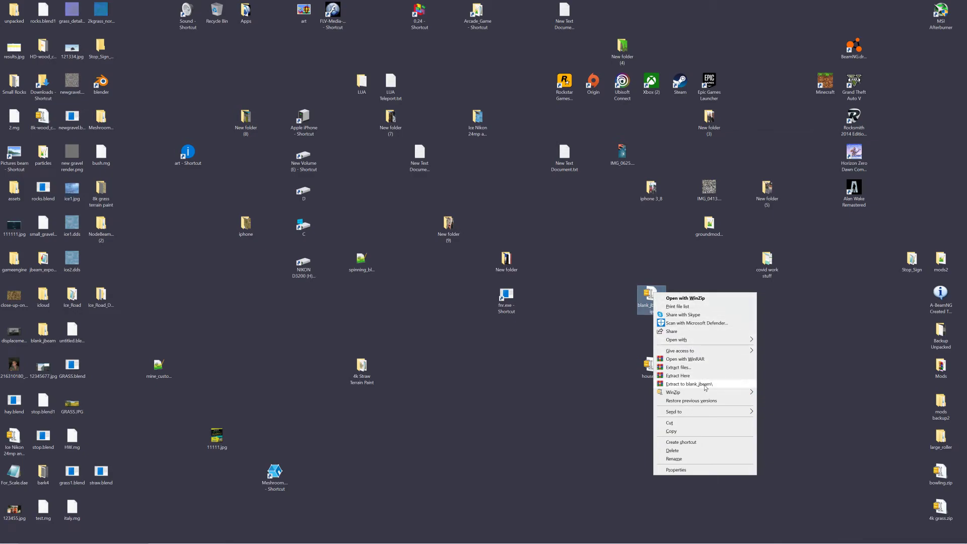
pyautogui.moveTo(707, 344)
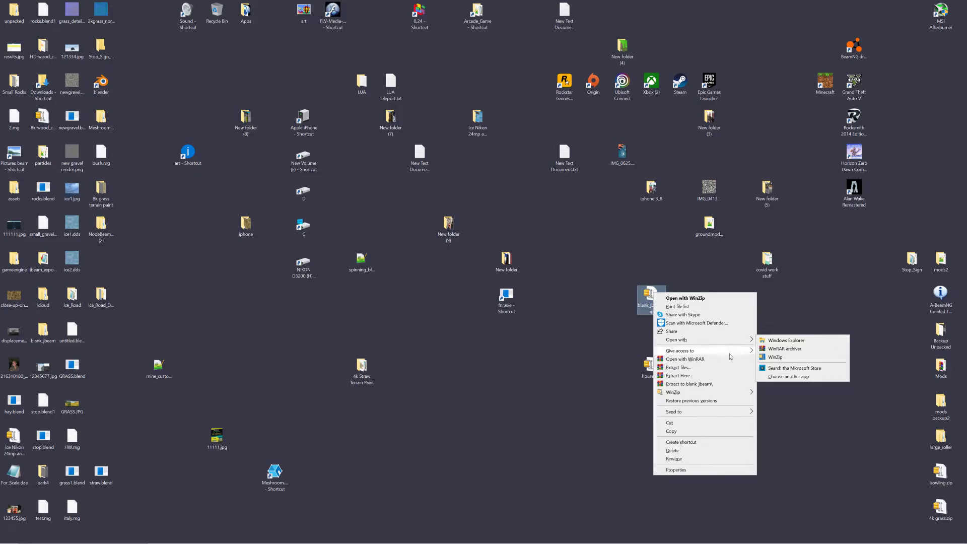
pyautogui.click(721, 385)
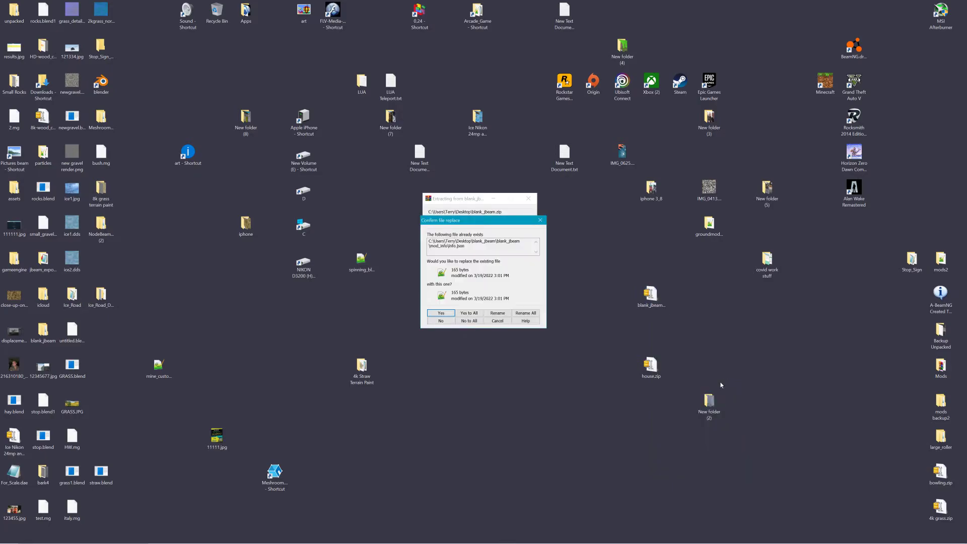
pyautogui.click(471, 312)
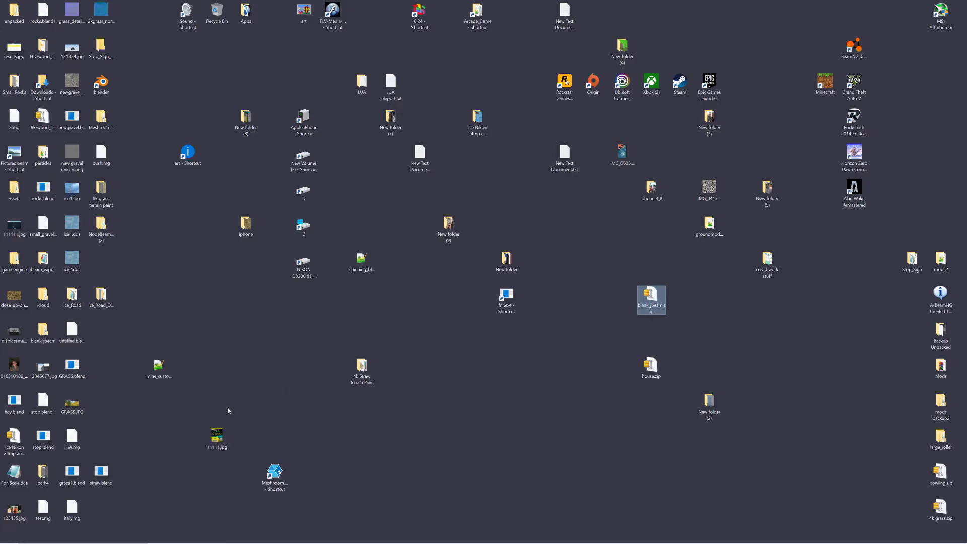
pyautogui.moveTo(161, 540)
pyautogui.moveTo(48, 342); pyautogui.dragTo(540, 419)
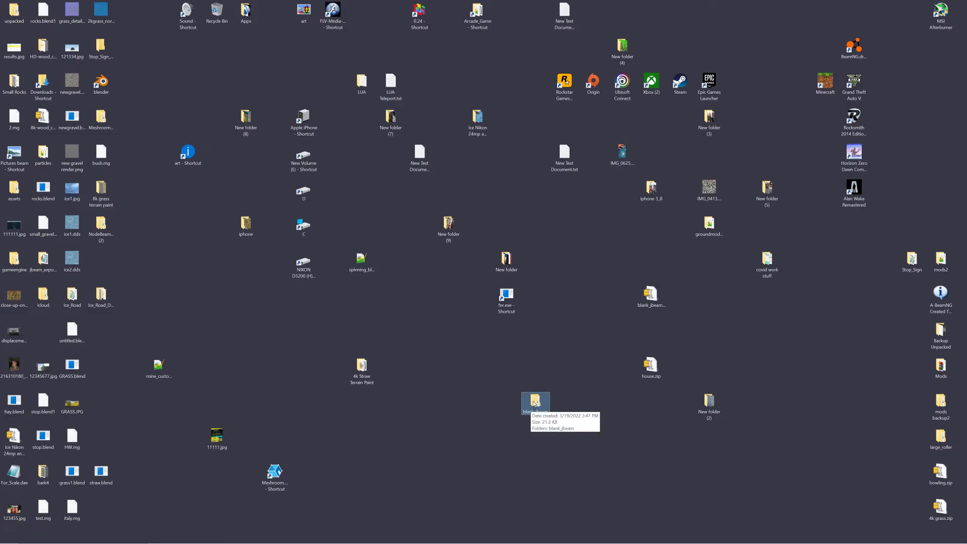
# Open the 0.24 desktop shortcut in a maximized window with its full path shown, and go into mods and its Unpacked subfolder.
pyautogui.doubleClick(418, 13)
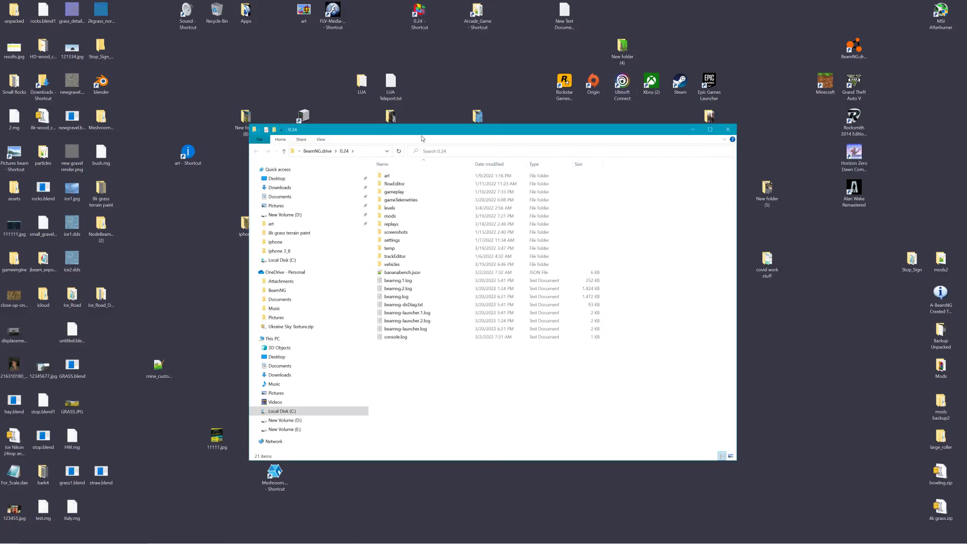
pyautogui.click(374, 152)
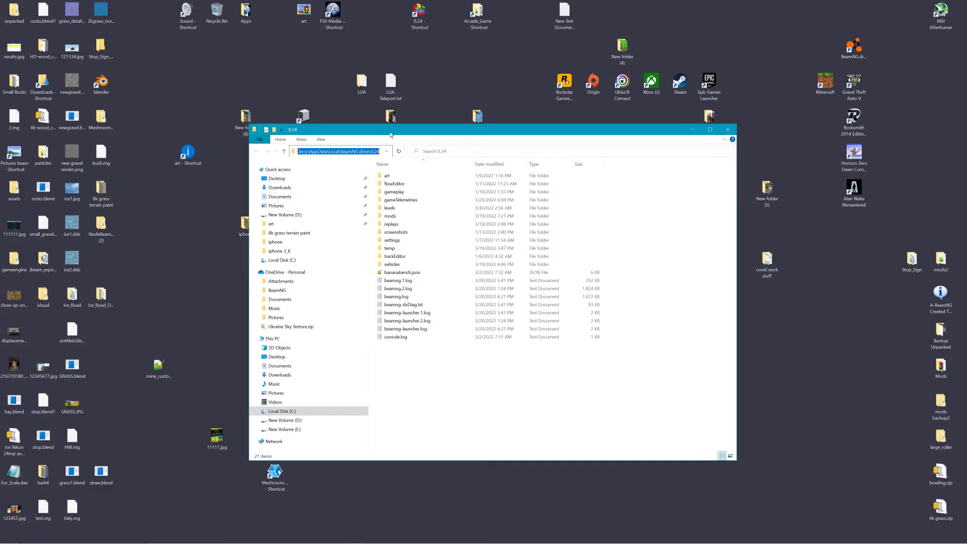
pyautogui.doubleClick(390, 133)
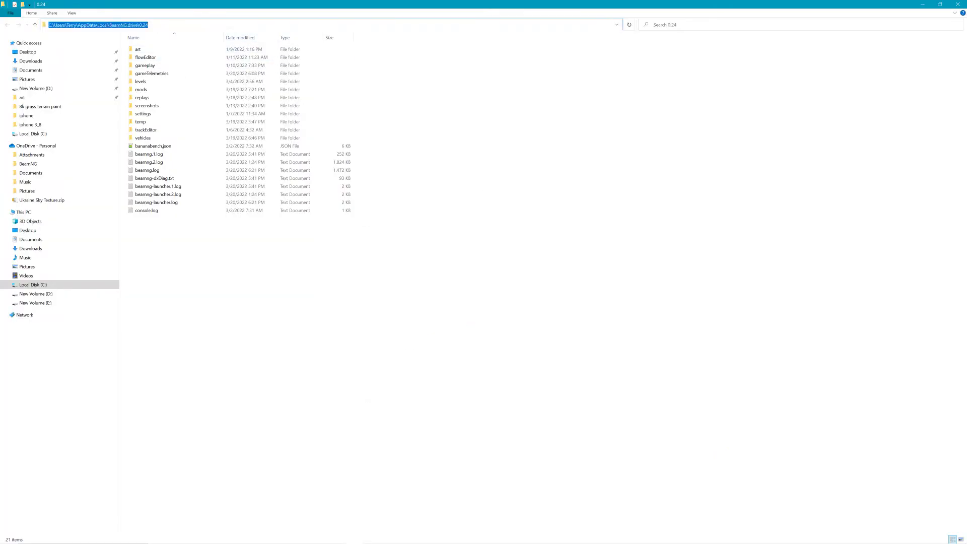
pyautogui.click(188, 43)
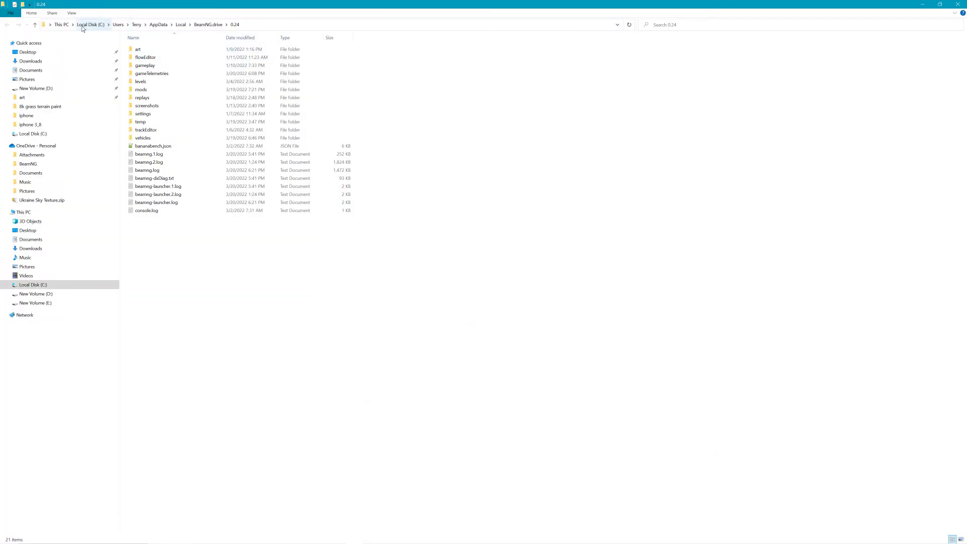
pyautogui.doubleClick(145, 90)
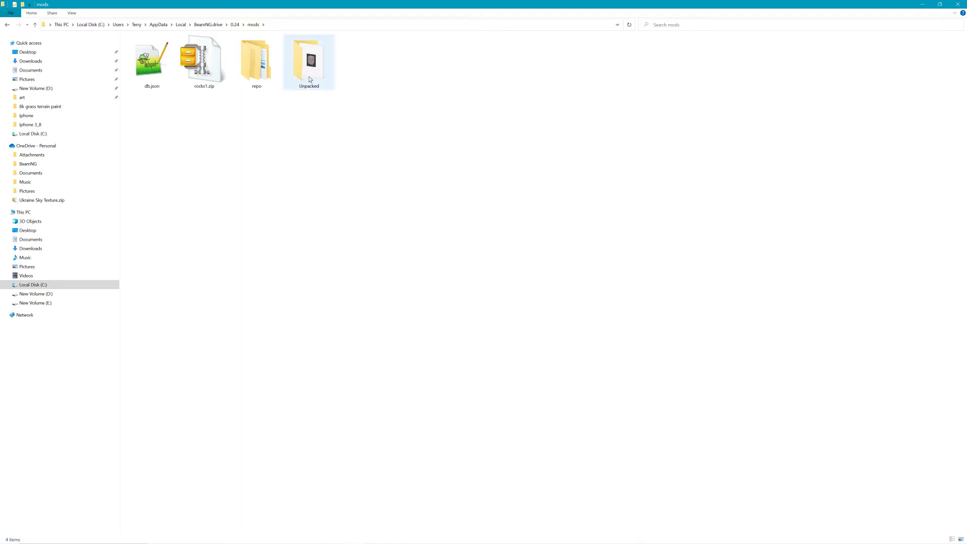
pyautogui.doubleClick(309, 61)
# Restore the Unpacked folder window to its smaller size and move it aside on the desktop.
pyautogui.rightClick(224, 108)
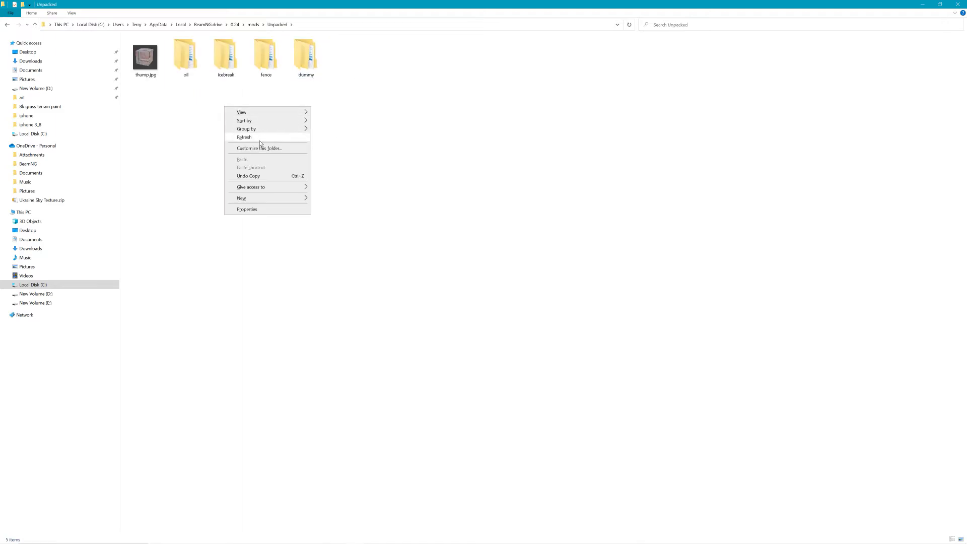
pyautogui.click(940, 5)
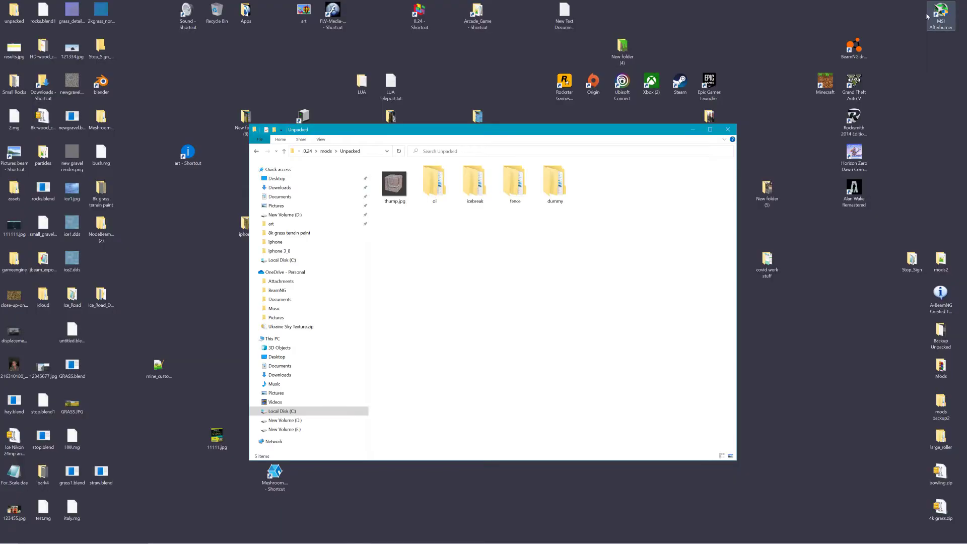
pyautogui.moveTo(644, 132); pyautogui.dragTo(476, 112)
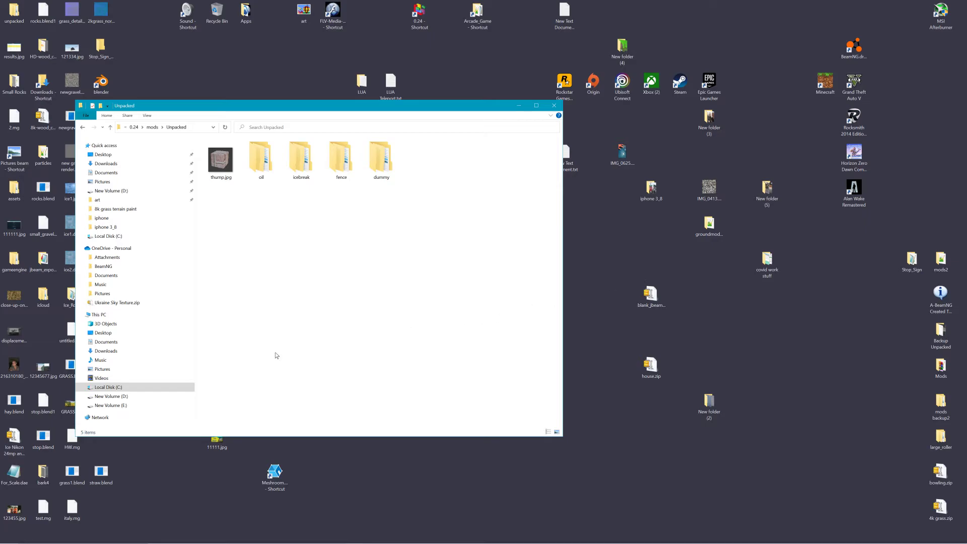
# Copy the blank_jbeam folder from the desktop into the Unpacked mods folder, and delete the original from the desktop.
pyautogui.moveTo(319, 115); pyautogui.dragTo(456, 126)
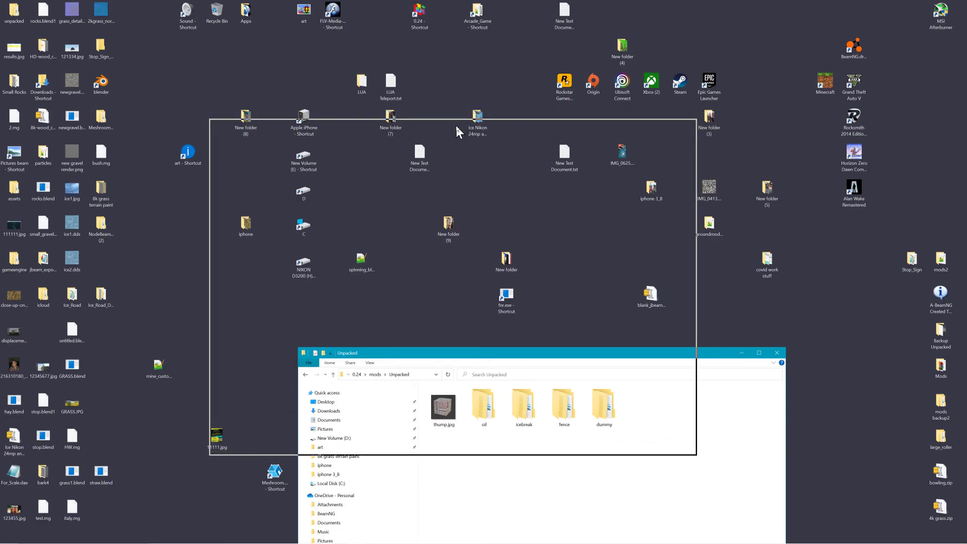
pyautogui.moveTo(456, 126); pyautogui.dragTo(654, 476)
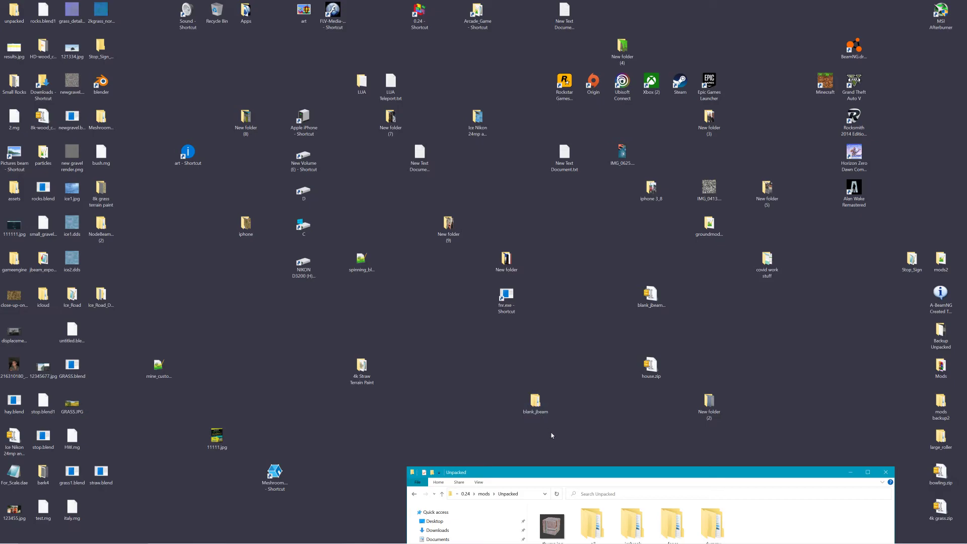
pyautogui.moveTo(580, 472); pyautogui.dragTo(598, 438)
pyautogui.moveTo(535, 400); pyautogui.dragTo(799, 484)
pyautogui.moveTo(800, 484); pyautogui.dragTo(801, 485, button='right')
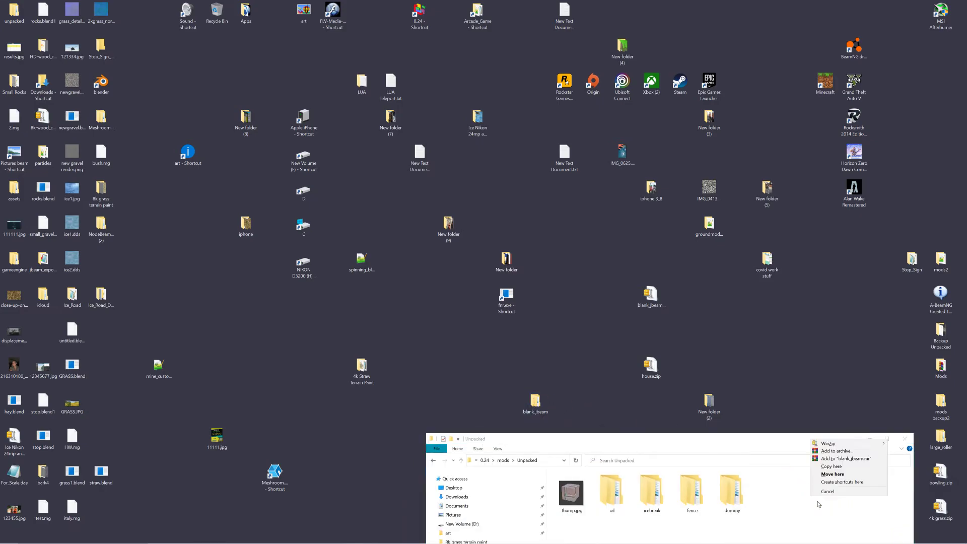
pyautogui.click(831, 467)
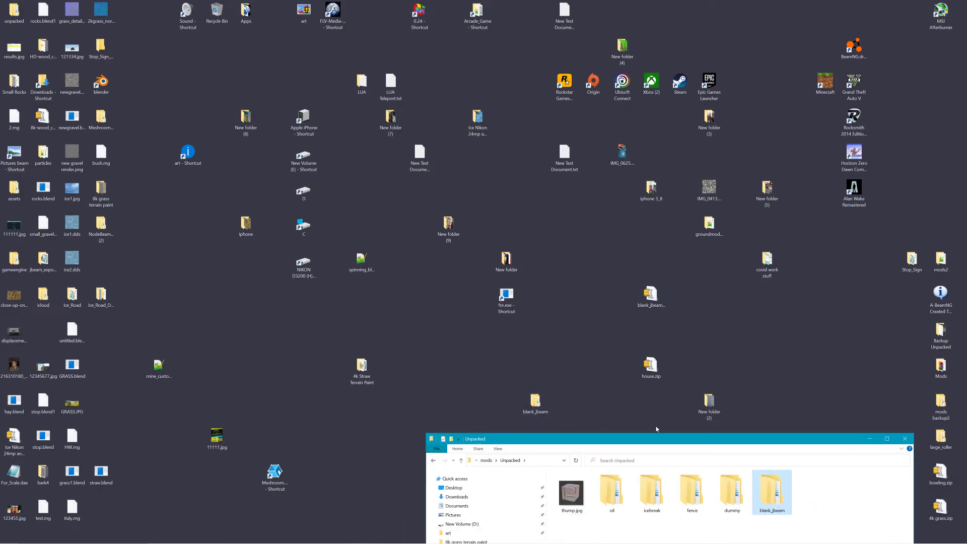
pyautogui.rightClick(538, 404)
pyautogui.click(554, 379)
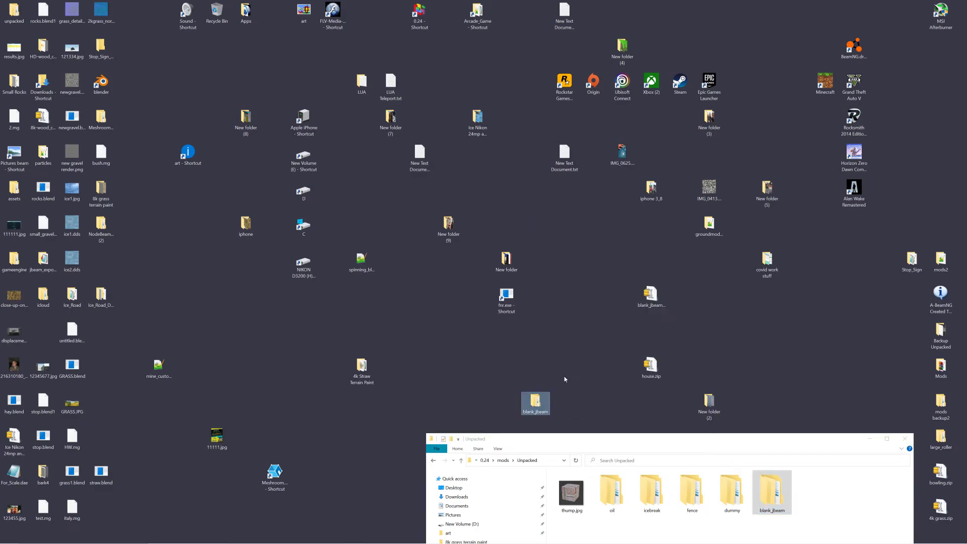
# Bring the Unpacked window fully into view and go through blank_jbeam, Vehicles and New mod name goes here into the LUA folder.
pyautogui.moveTo(598, 443); pyautogui.dragTo(528, 207)
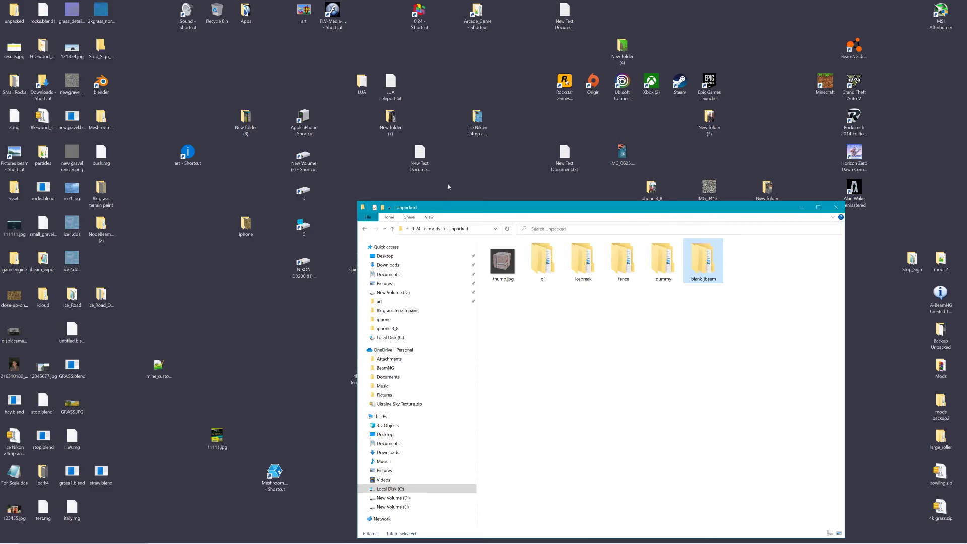
pyautogui.doubleClick(712, 268)
pyautogui.doubleClick(509, 253)
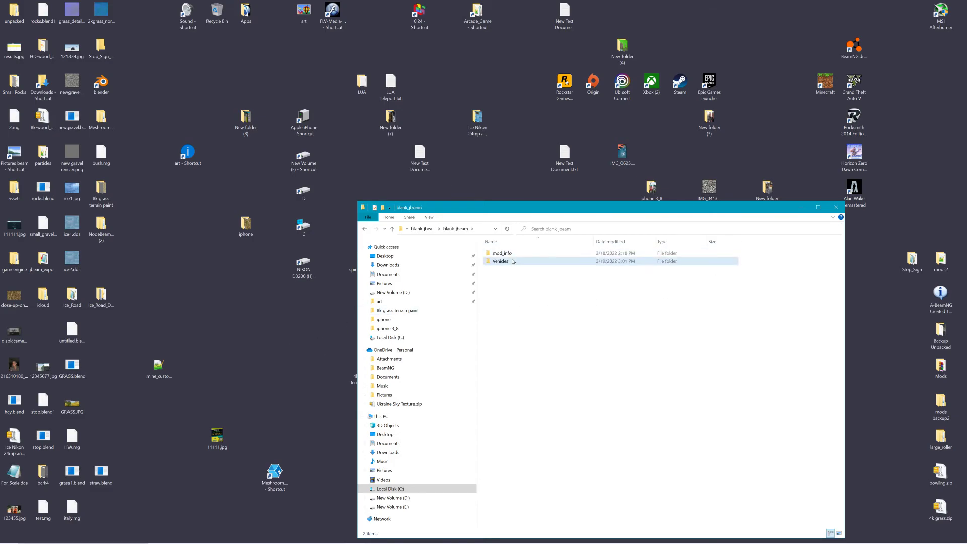
pyautogui.doubleClick(504, 261)
pyautogui.doubleClick(513, 253)
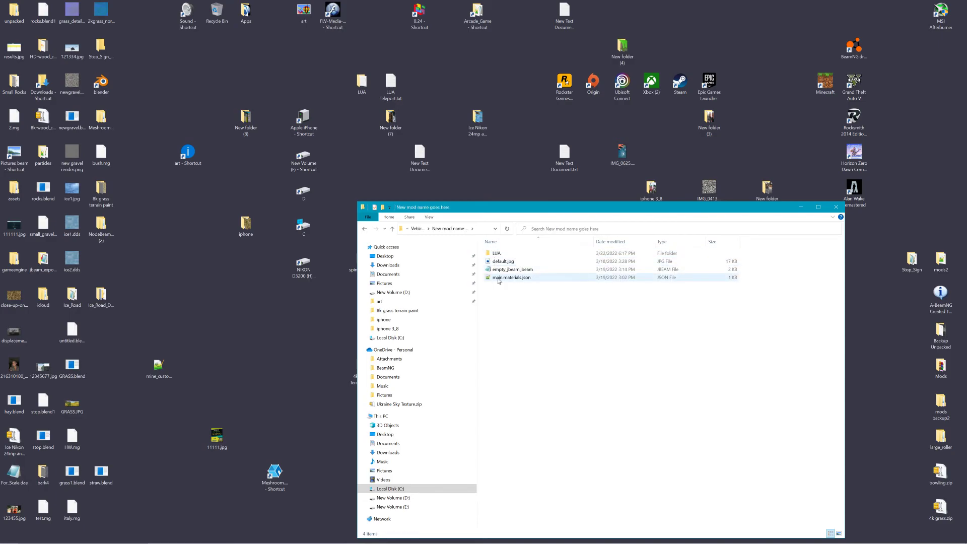
pyautogui.doubleClick(501, 254)
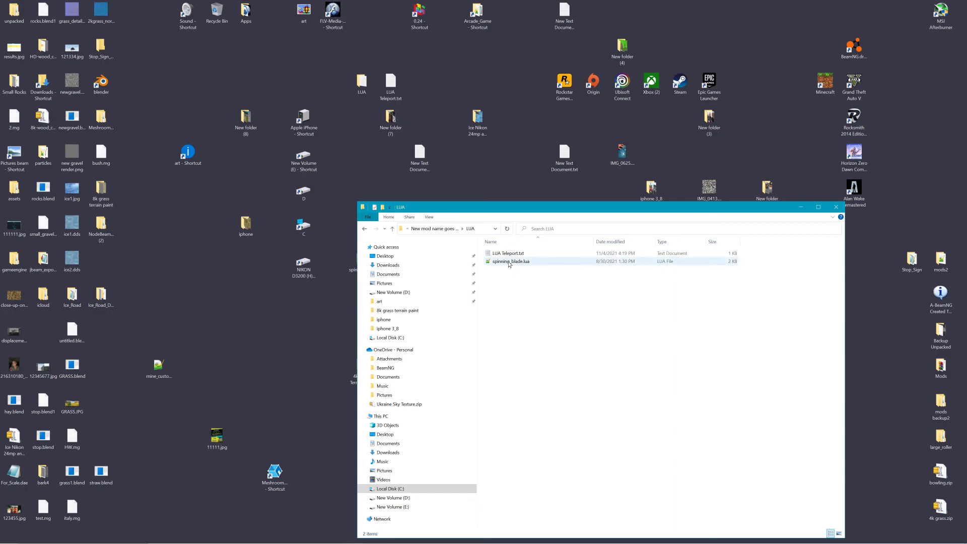
# Select spinning_blade.lua, view the teleport script in LUA Teleport.txt, and close that text file.
pyautogui.click(509, 262)
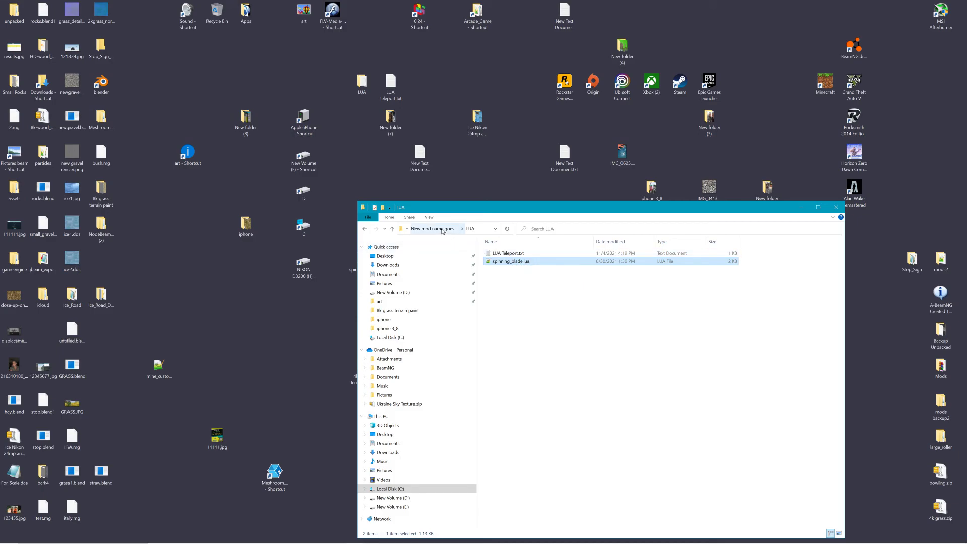
pyautogui.doubleClick(506, 253)
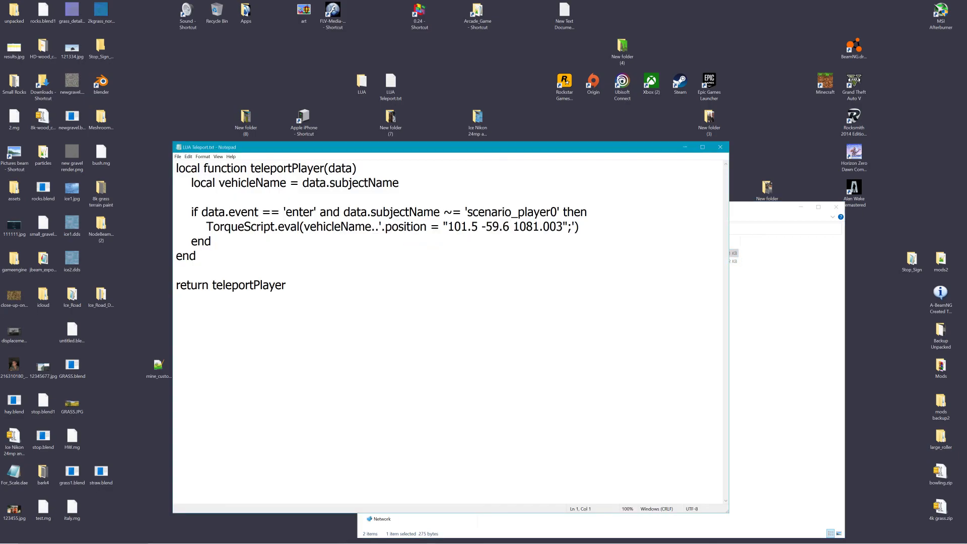
pyautogui.click(720, 147)
# Go back up from the LUA folder through New mod name goes here to Vehicles, and close the folder window.
pyautogui.moveTo(556, 278); pyautogui.dragTo(462, 236)
pyautogui.click(433, 228)
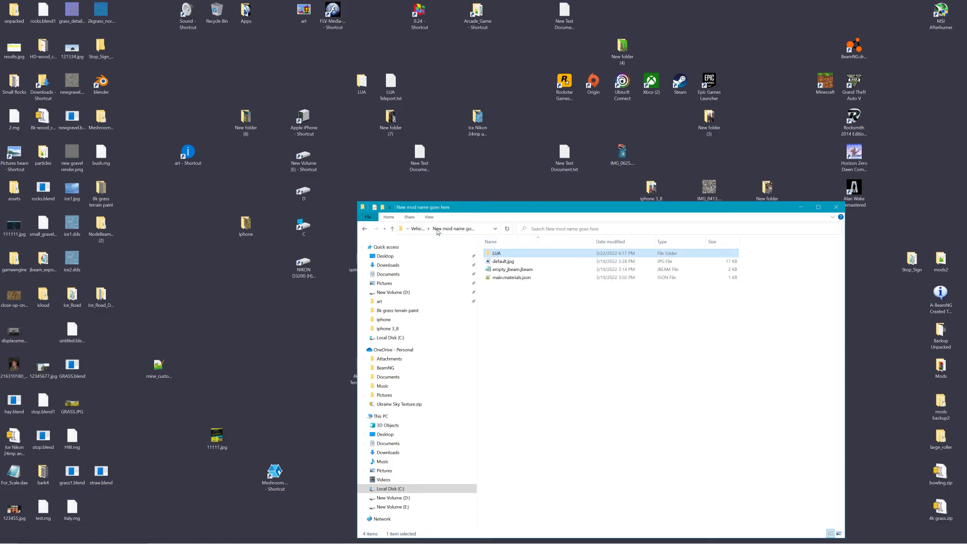
pyautogui.click(416, 230)
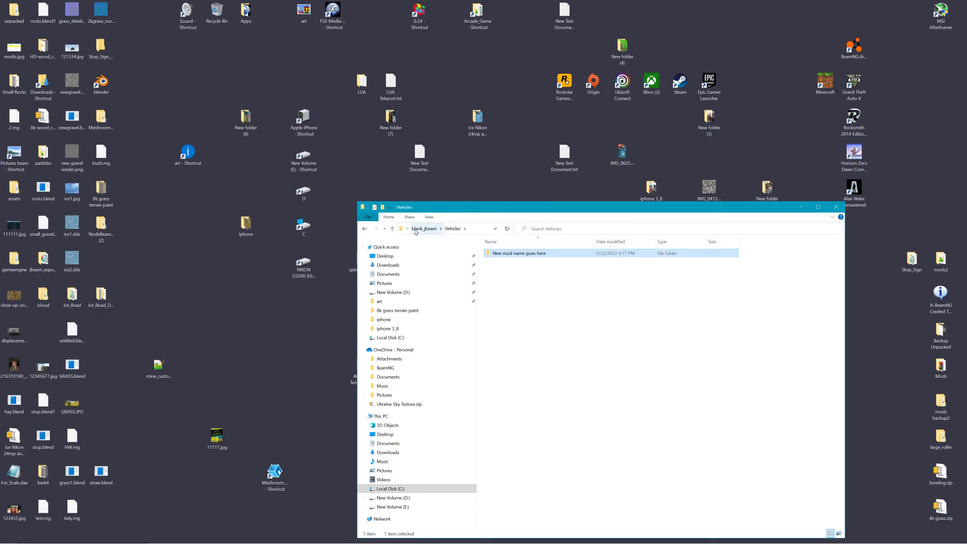
pyautogui.click(834, 206)
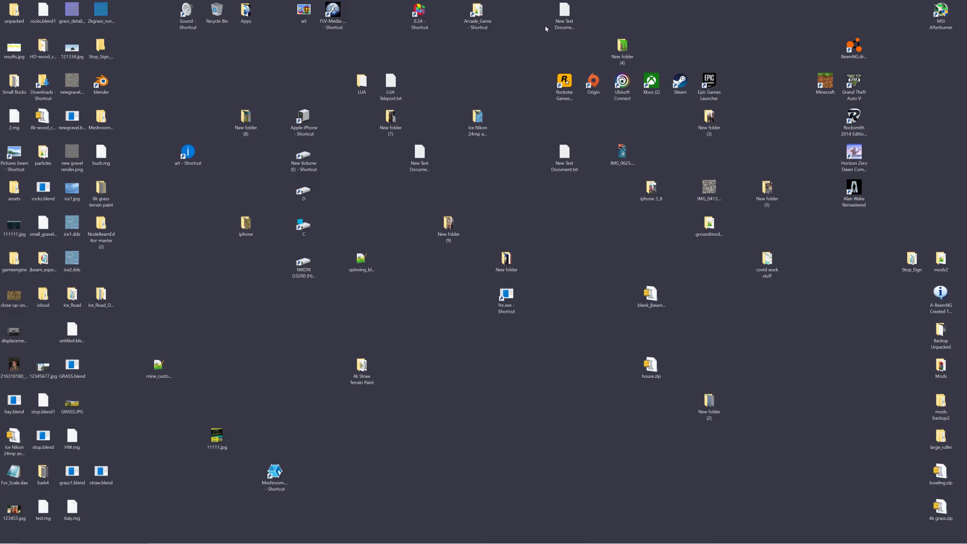
# Open the desktop text document with the download links and select its whole text, from Files to Follow Along to the GIMP link.
pyautogui.doubleClick(562, 15)
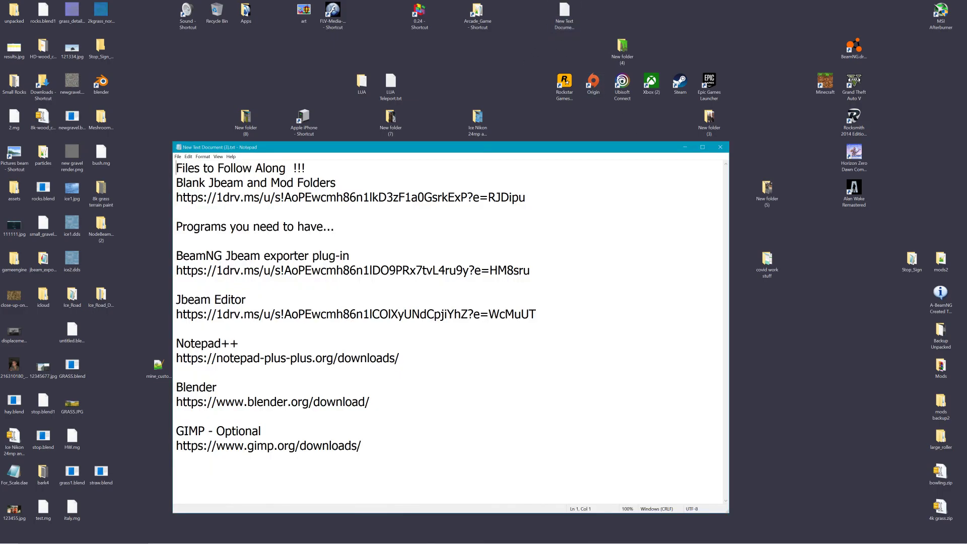
pyautogui.moveTo(362, 447); pyautogui.dragTo(150, 174)
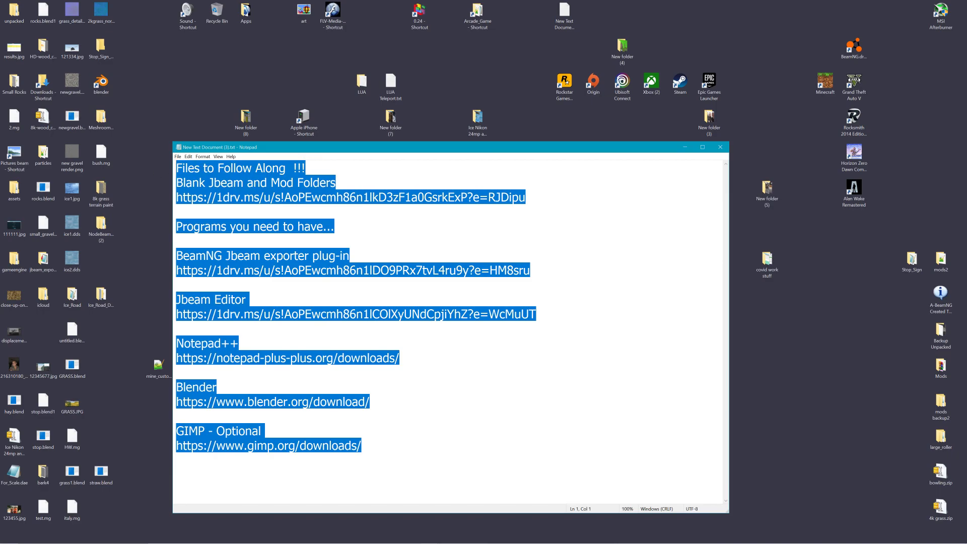